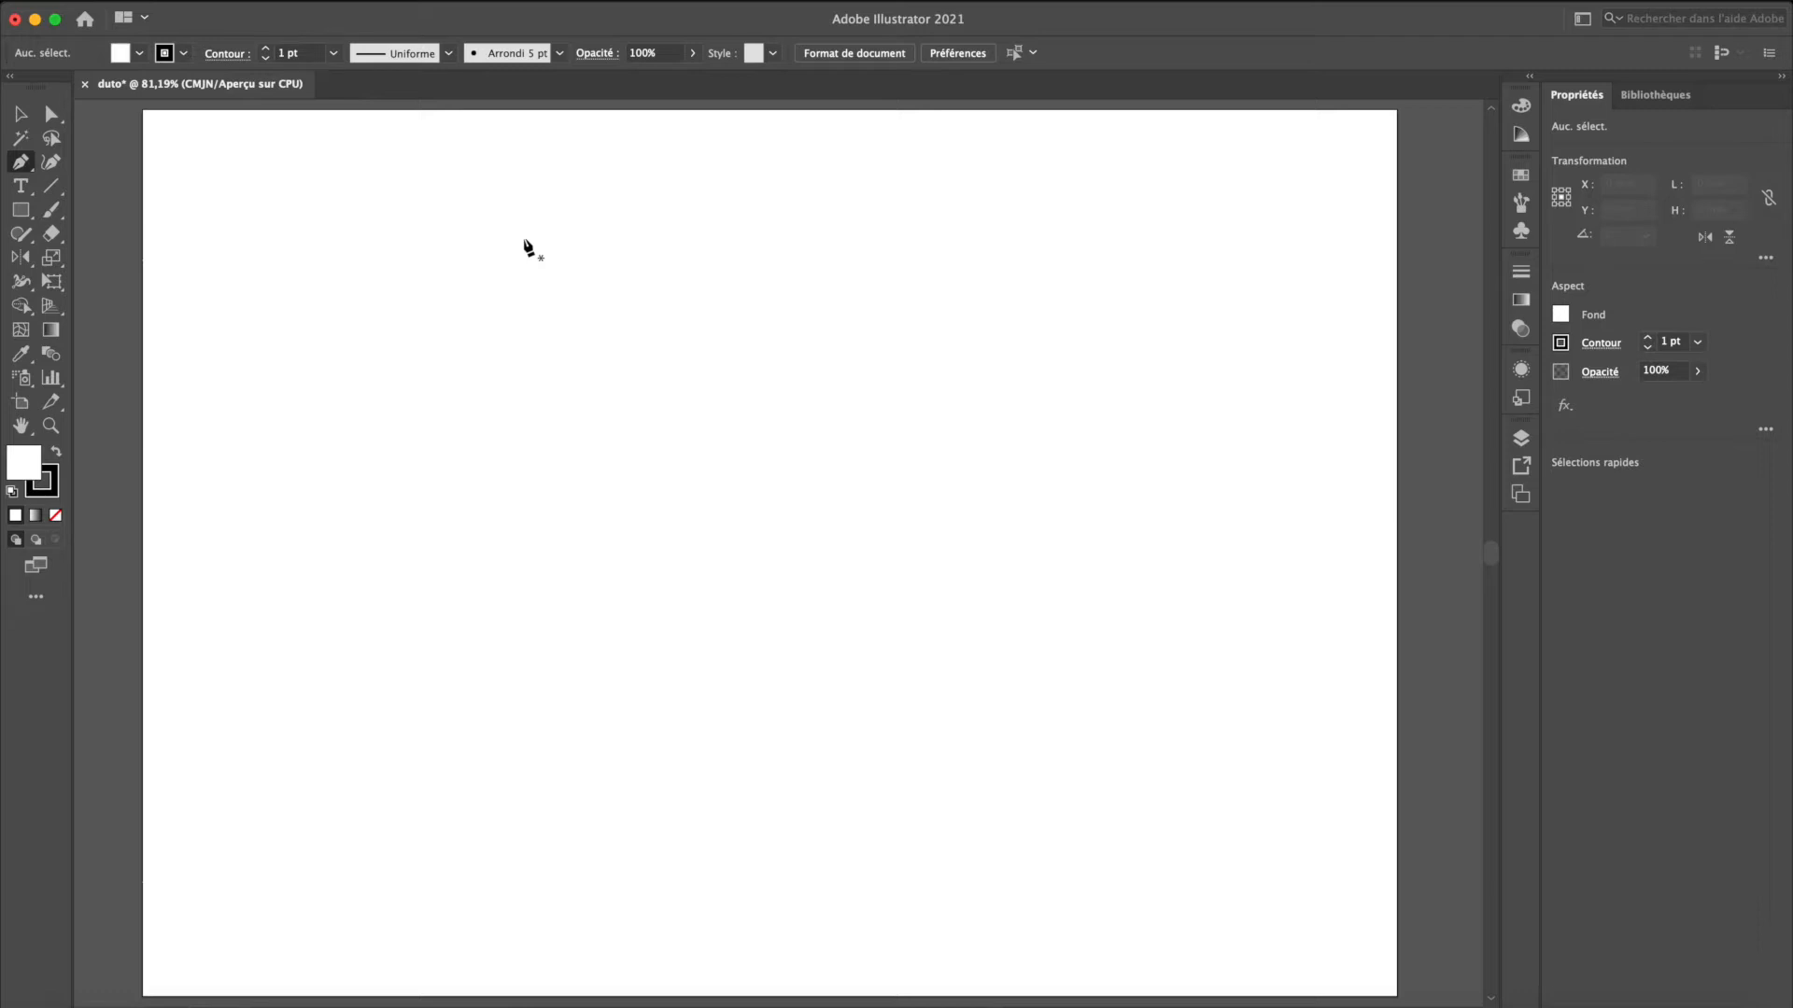
Draw a closed nine-point polygon with straight segments across the upper half of the artboard using the Pen tool
{"action": "left_click", "coordinate": [393, 548]}
{"action": "left_click", "coordinate": [489, 399]}
{"action": "left_click", "coordinate": [697, 302]}
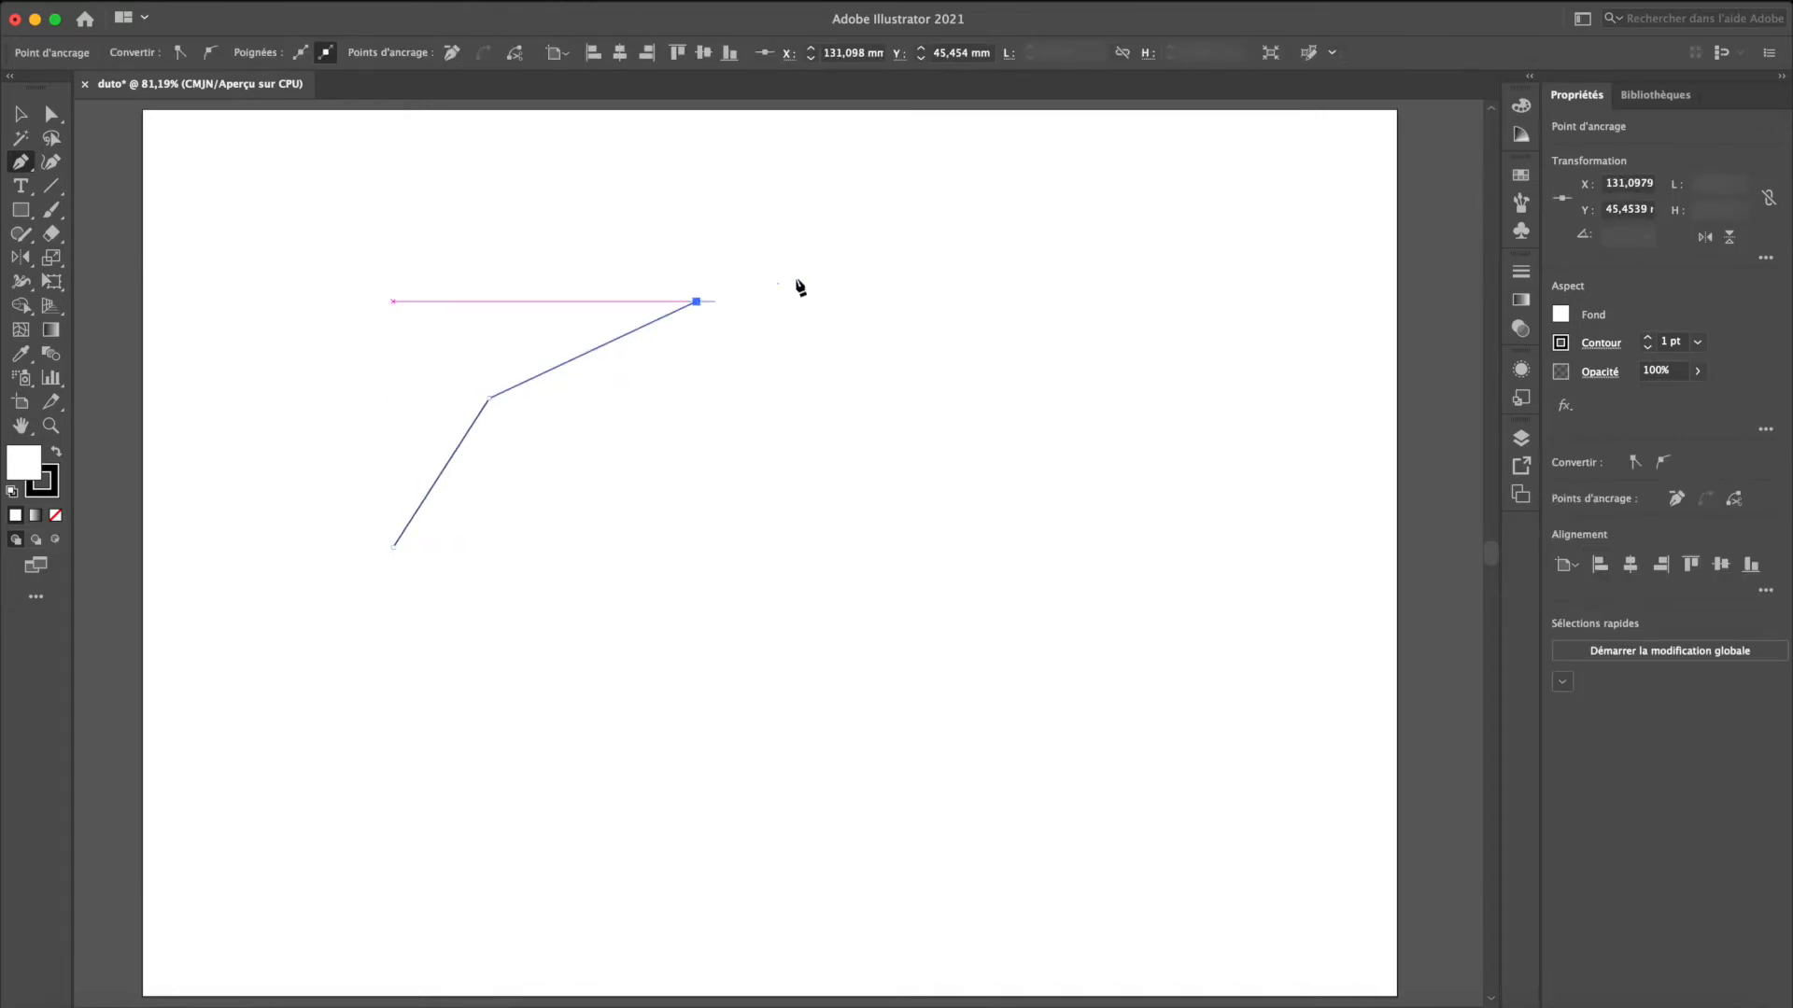
{"action": "left_click", "coordinate": [945, 254]}
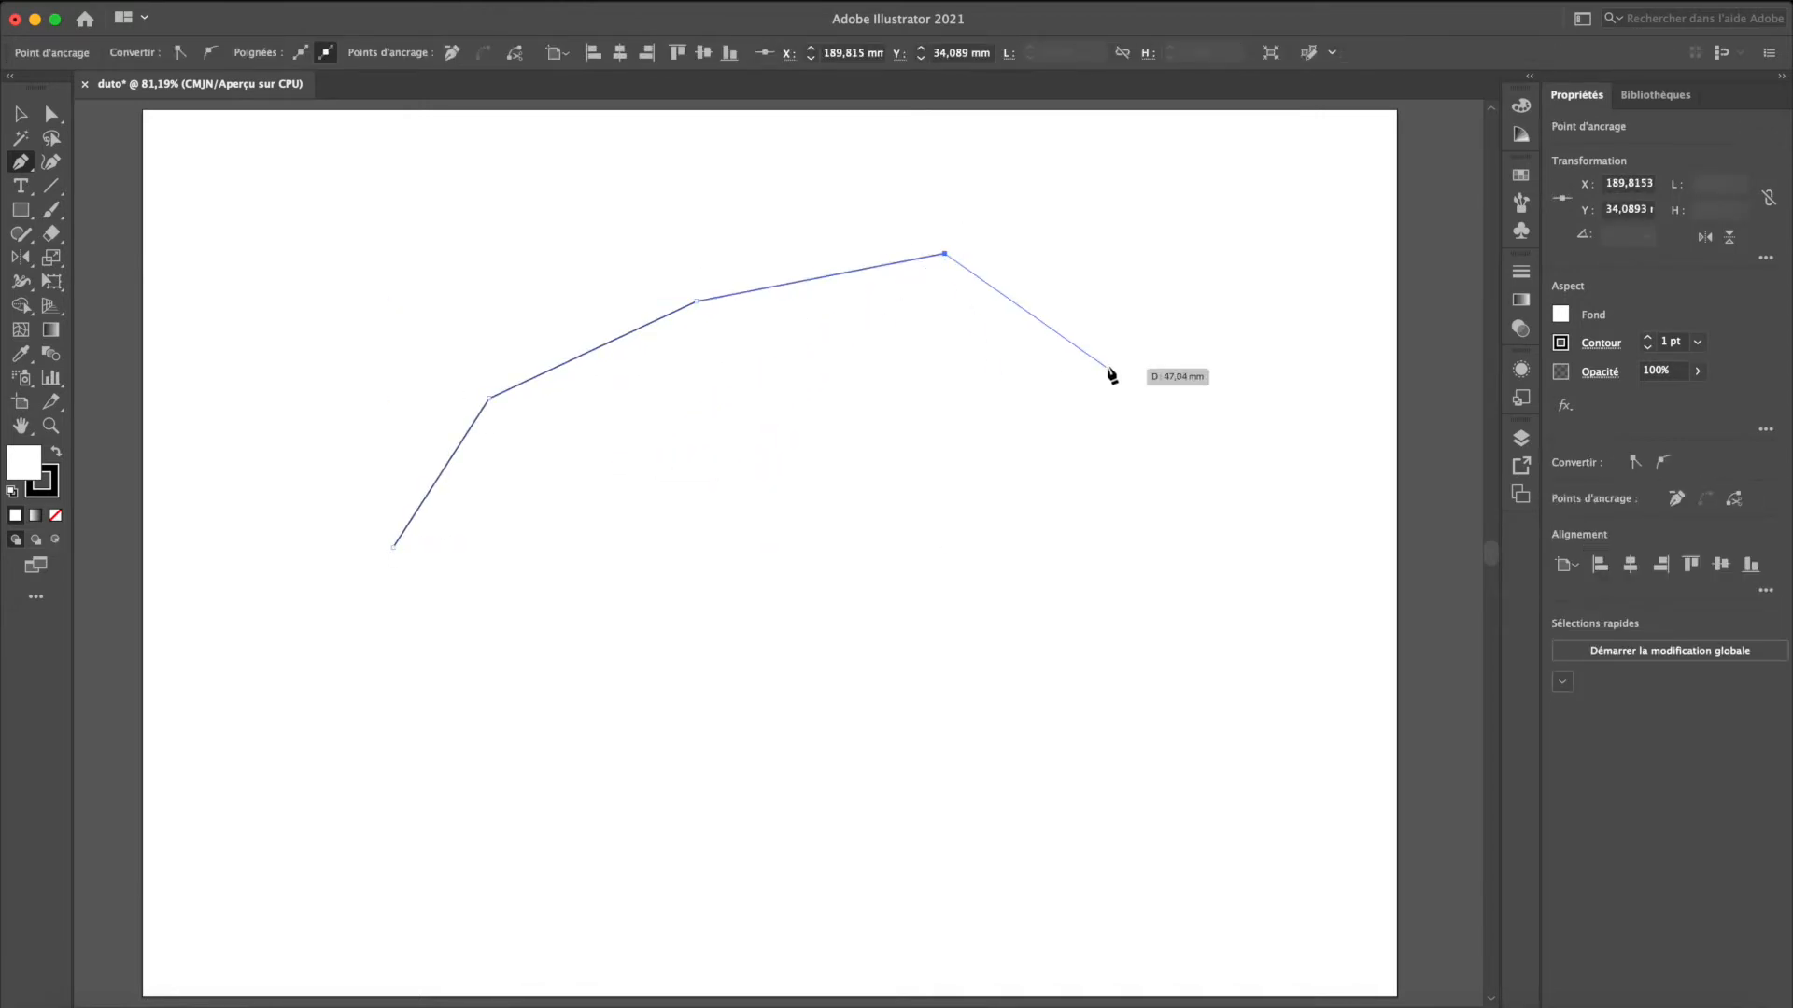
{"action": "left_click", "coordinate": [1169, 279]}
{"action": "left_click", "coordinate": [1273, 412]}
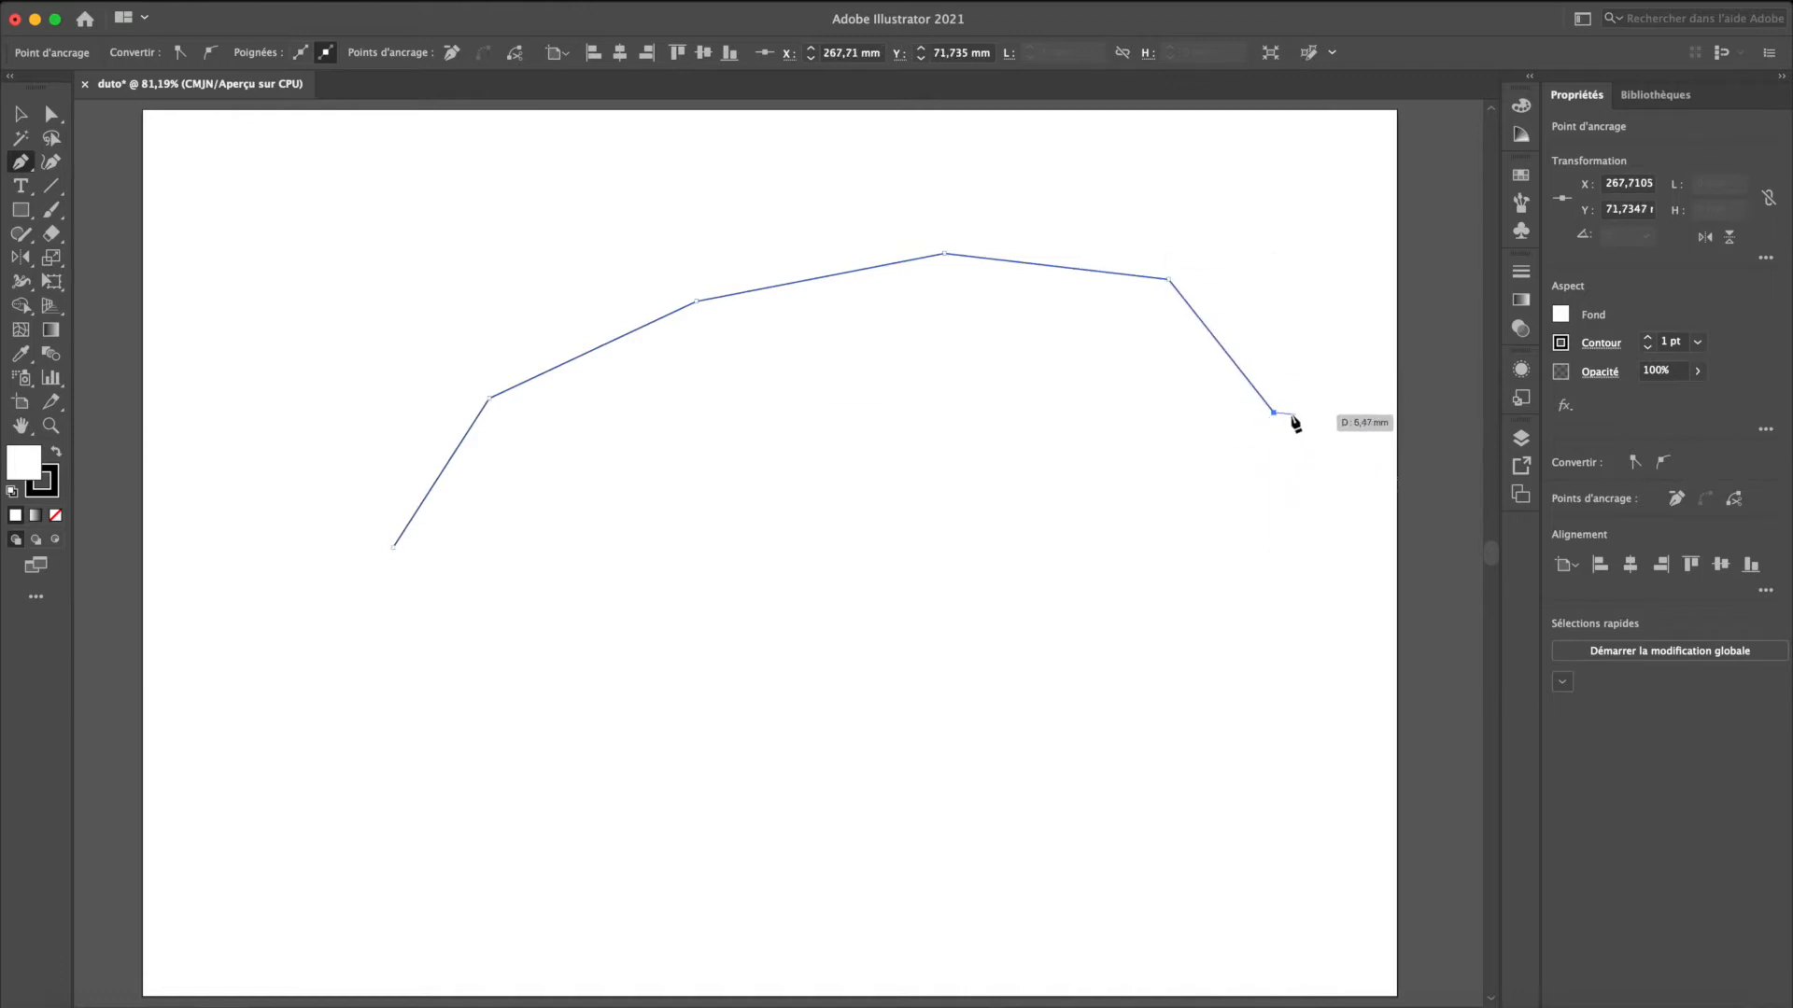
{"action": "left_click", "coordinate": [1226, 594]}
{"action": "left_click", "coordinate": [852, 633]}
{"action": "left_click", "coordinate": [448, 579]}
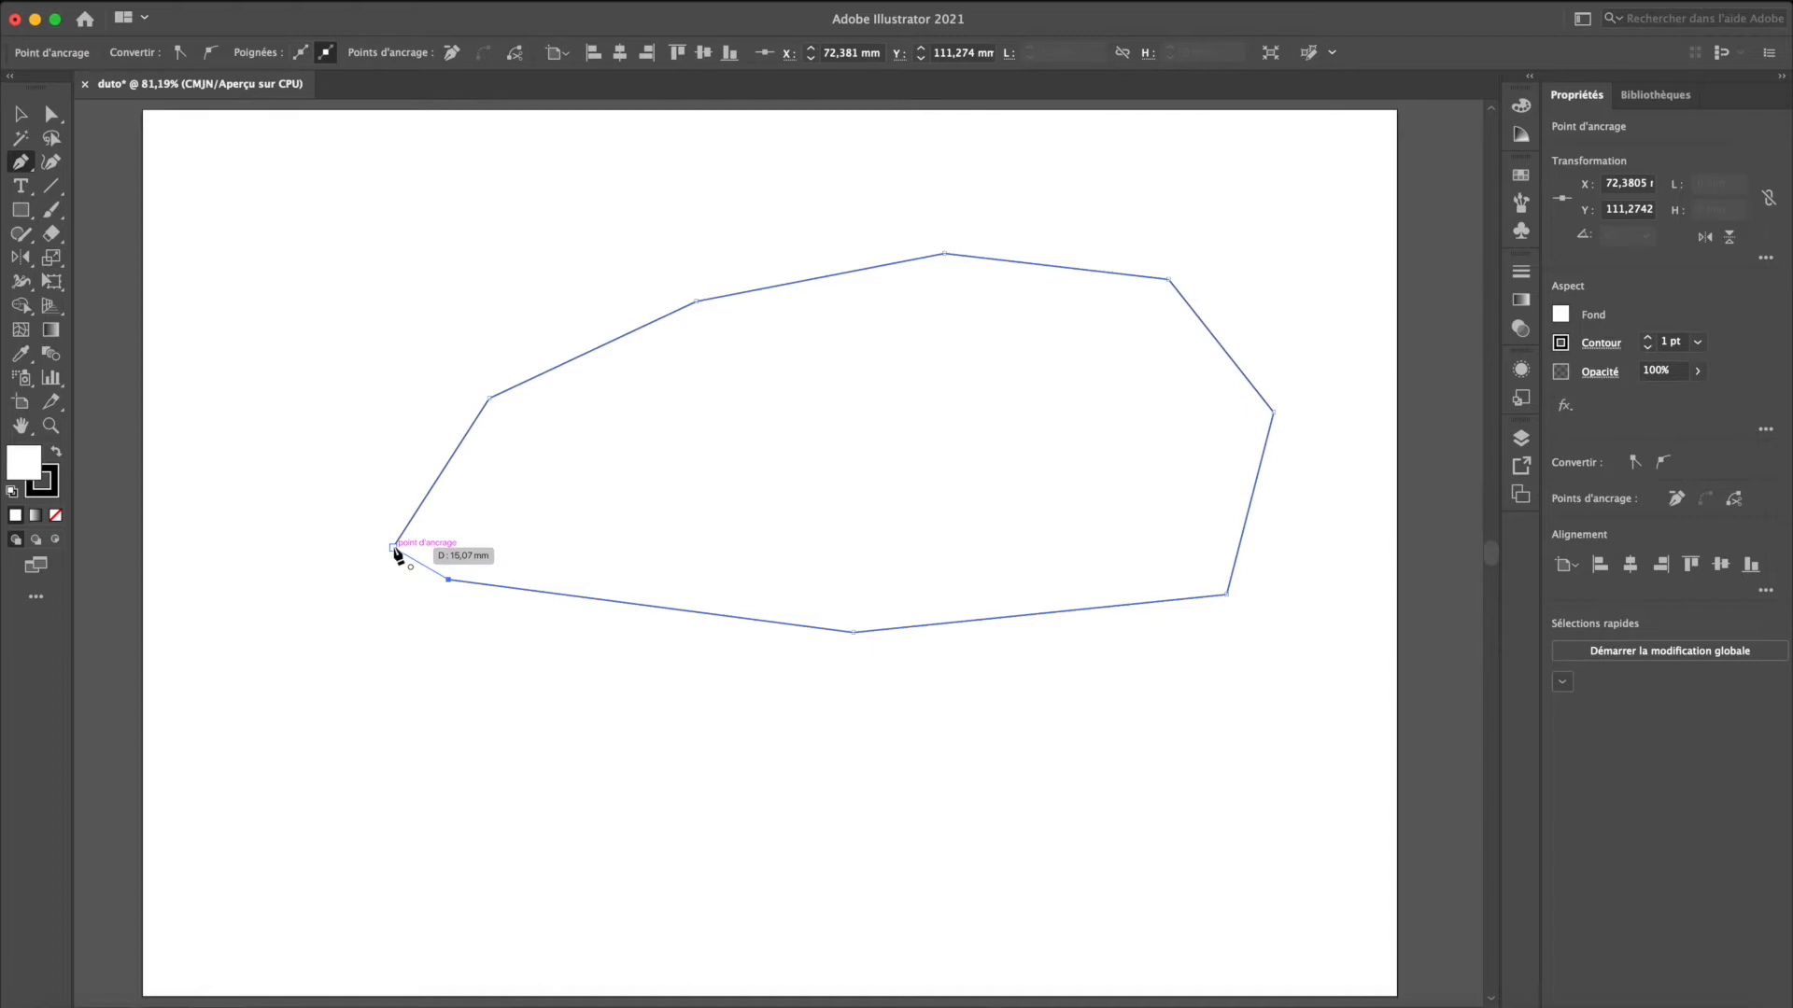
{"action": "left_click", "coordinate": [393, 549]}
Shift the straight-sided polygon slightly and delete it from the artboard
{"action": "key", "text": "v"}
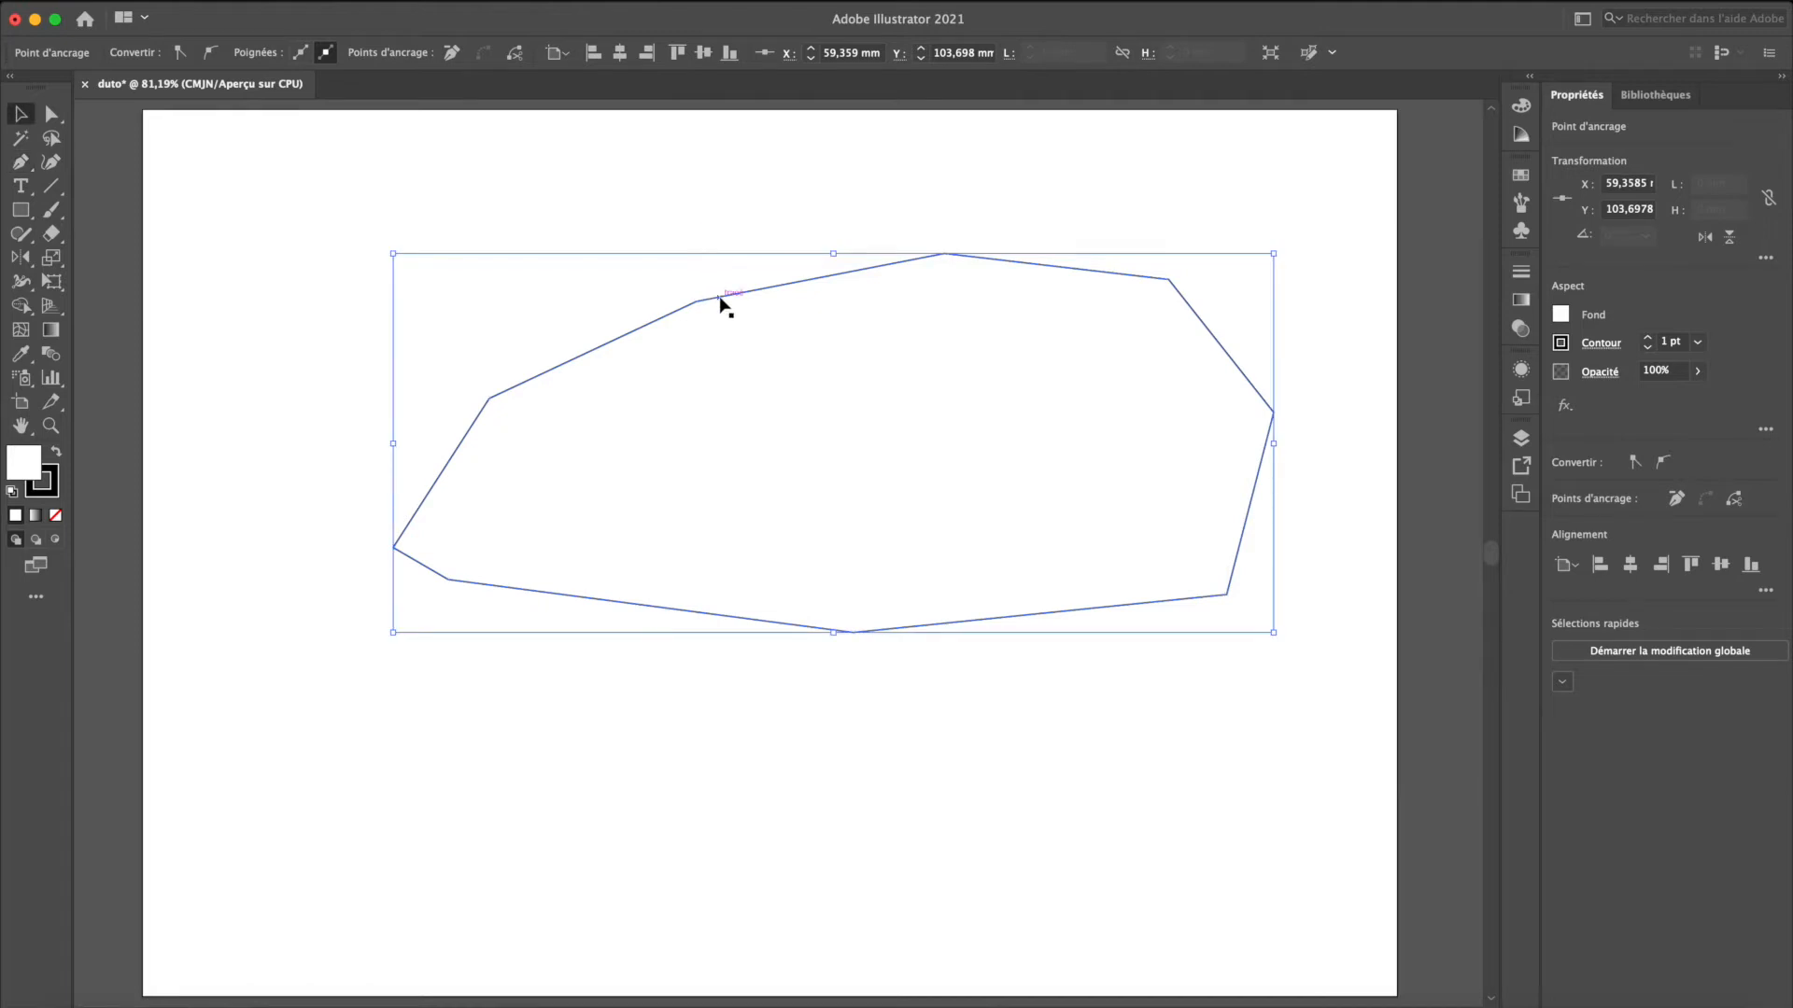
{"action": "left_click_drag", "start_coordinate": [752, 292], "coordinate": [684, 324]}
{"action": "key", "text": "Delete"}
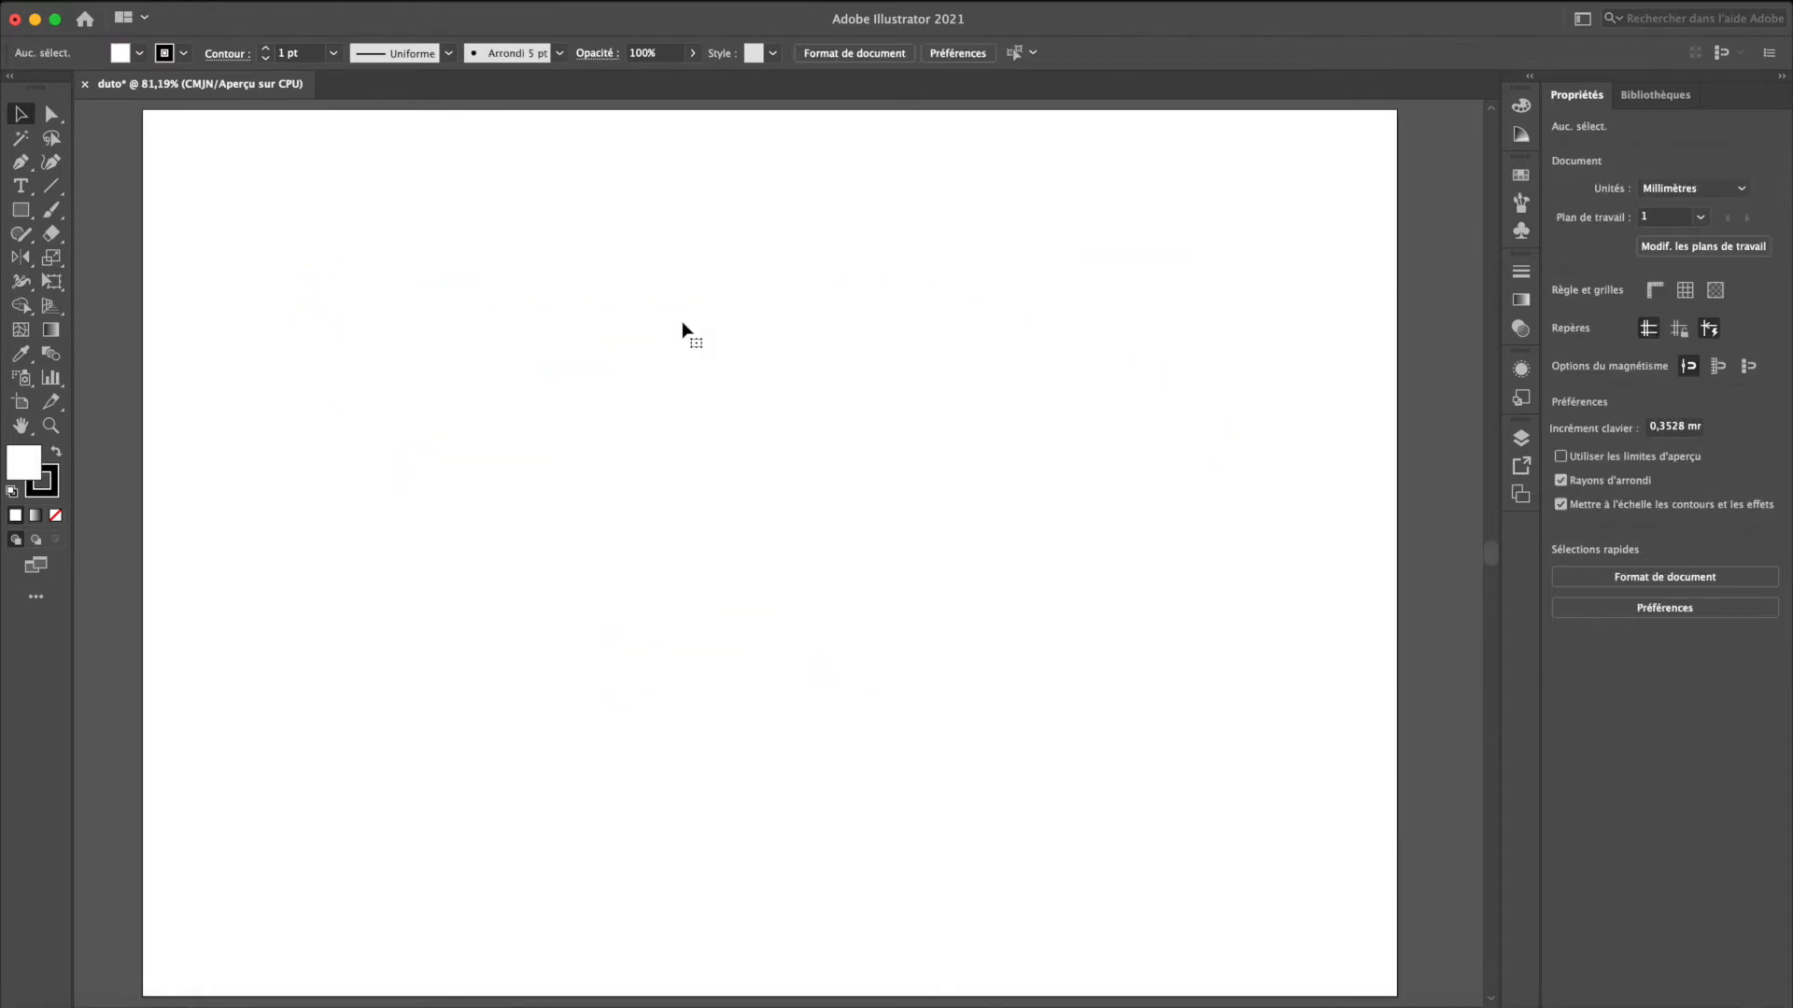
Draw an open Pen path with one straight segment followed by an arch over a smooth anchor at about X 148.5 mm, Y 58 mm
{"action": "key", "text": "p"}
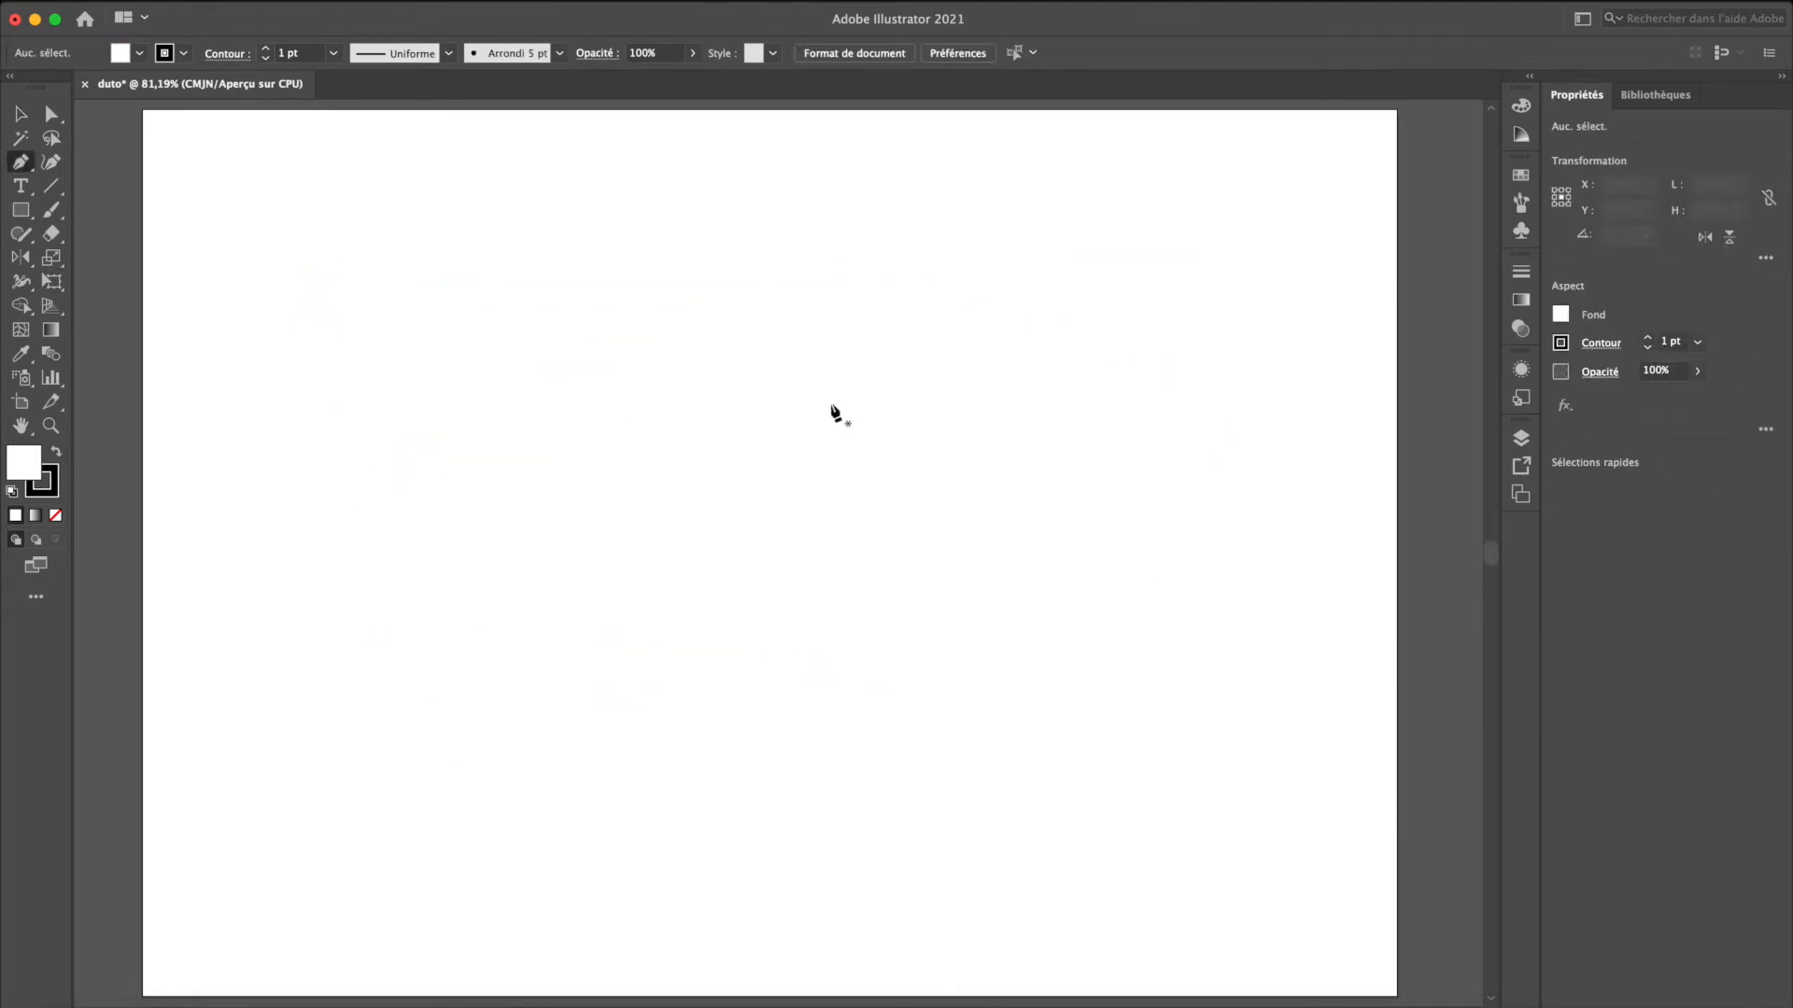
{"action": "left_click", "coordinate": [385, 602]}
{"action": "left_click", "coordinate": [512, 465]}
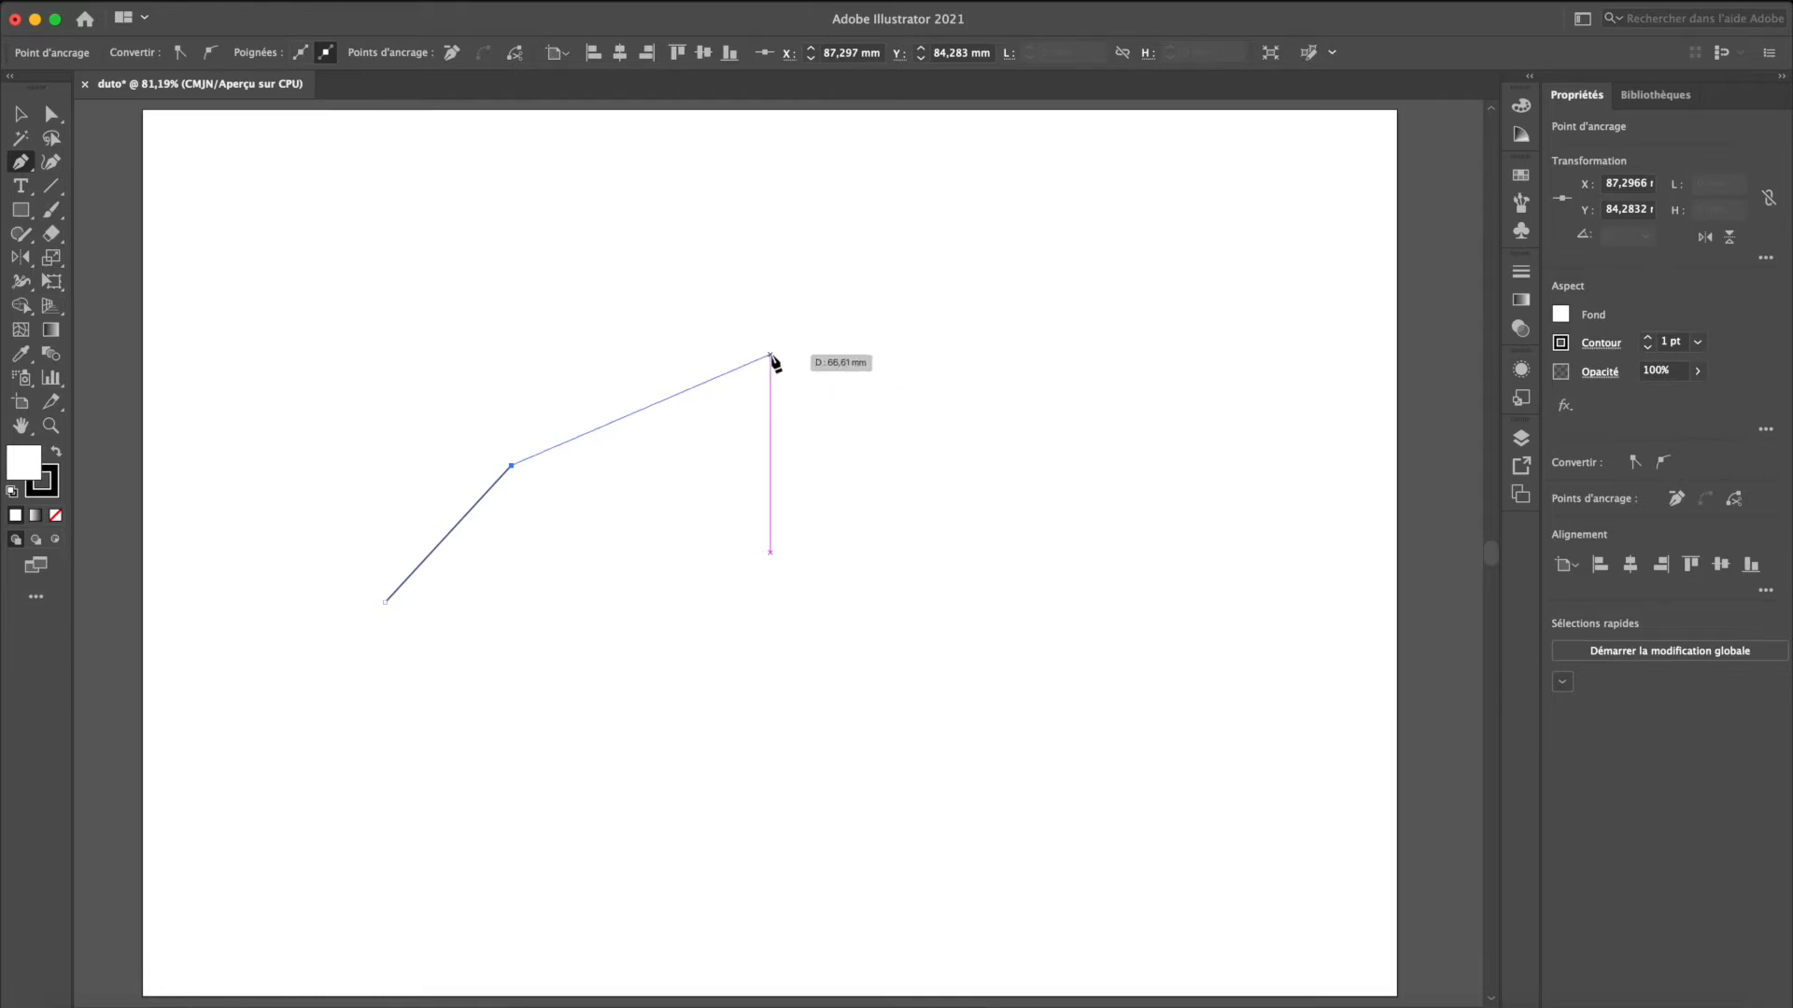
{"action": "left_click_drag", "start_coordinate": [770, 354], "coordinate": [933, 355]}
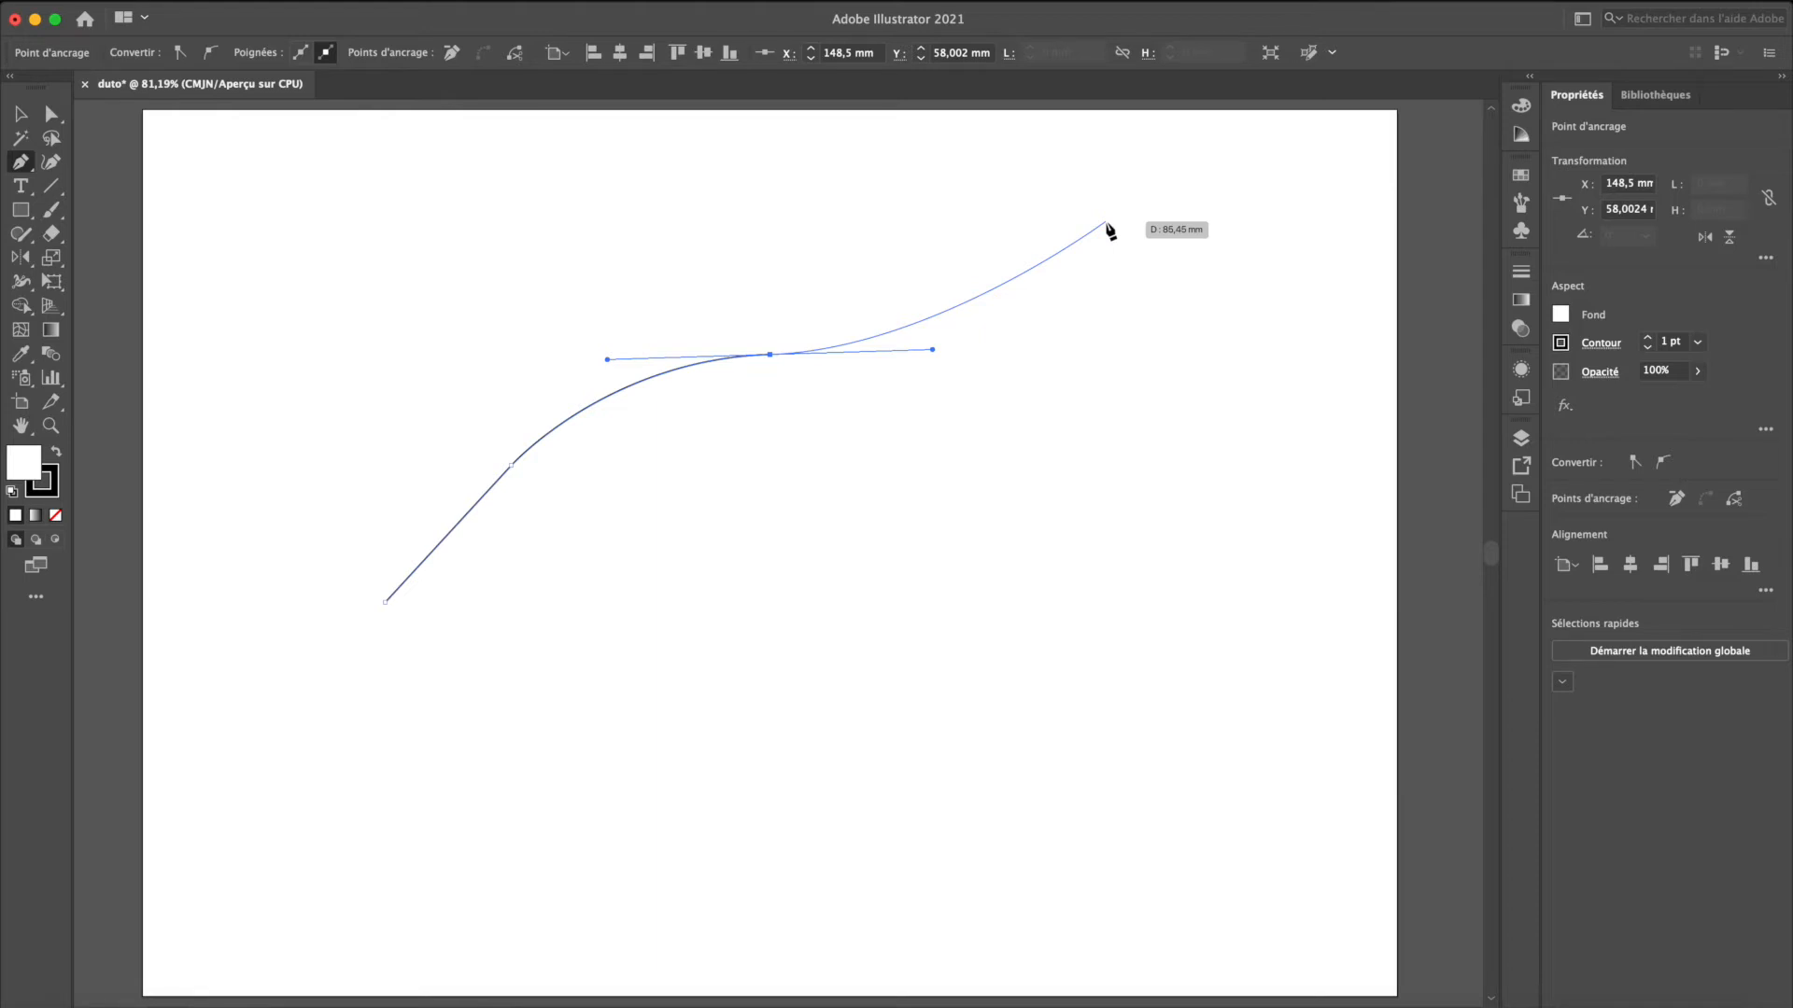
{"action": "left_click", "coordinate": [1096, 501]}
{"action": "left_click_drag", "start_coordinate": [1096, 501], "coordinate": [804, 408]}
Swing the direction handles of the arch's smooth anchor to reshape the curve, and delete the entire path
{"action": "key", "text": "a"}
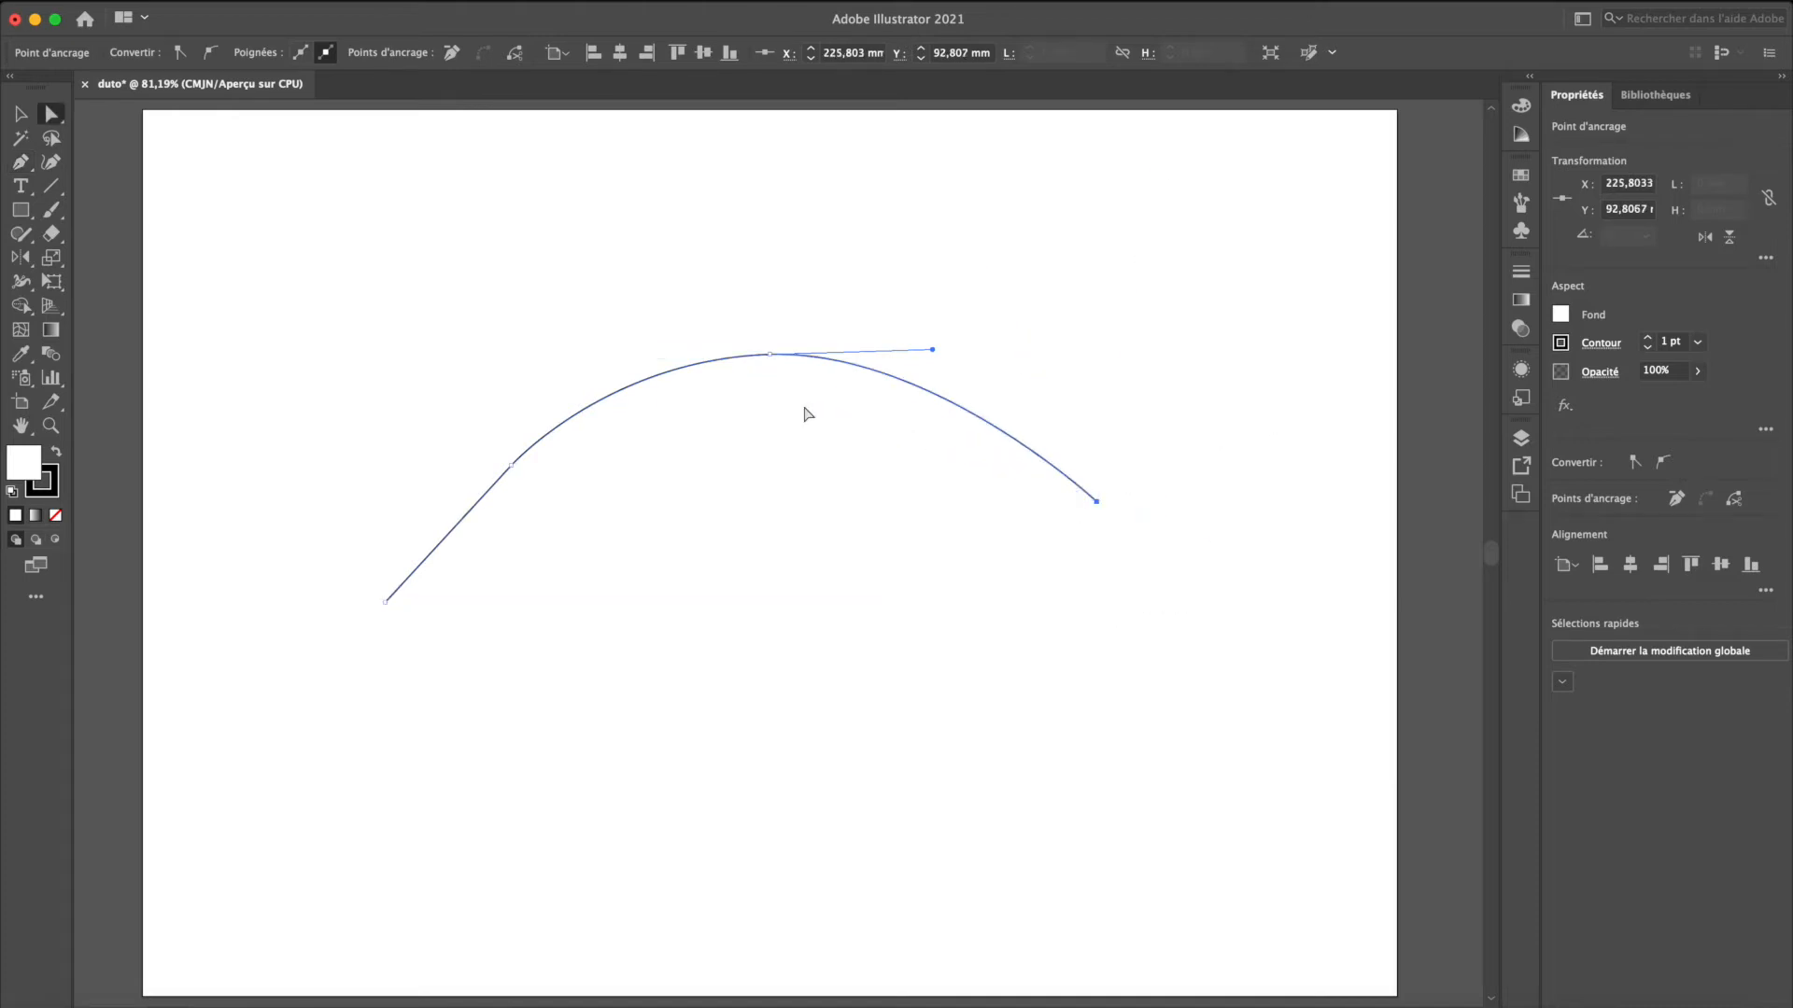
{"action": "left_click", "coordinate": [771, 354]}
{"action": "left_click_drag", "start_coordinate": [607, 361], "coordinate": [669, 452]}
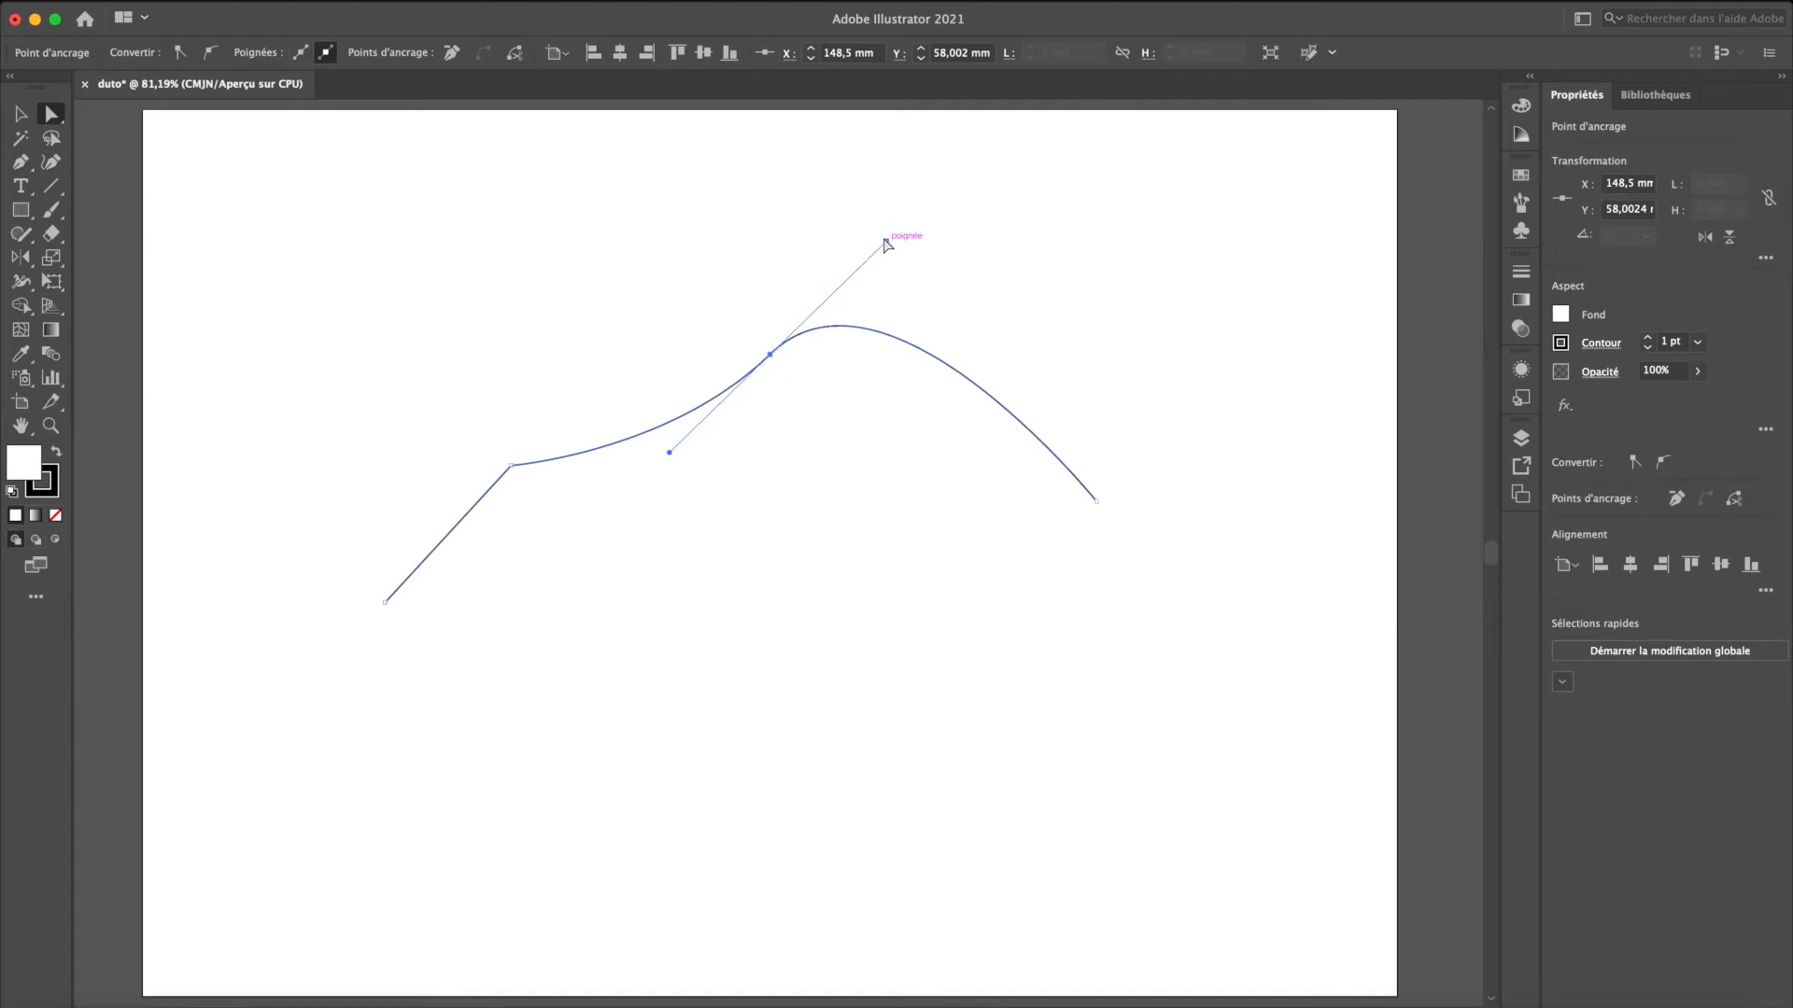
{"action": "left_click_drag", "start_coordinate": [887, 242], "coordinate": [888, 458]}
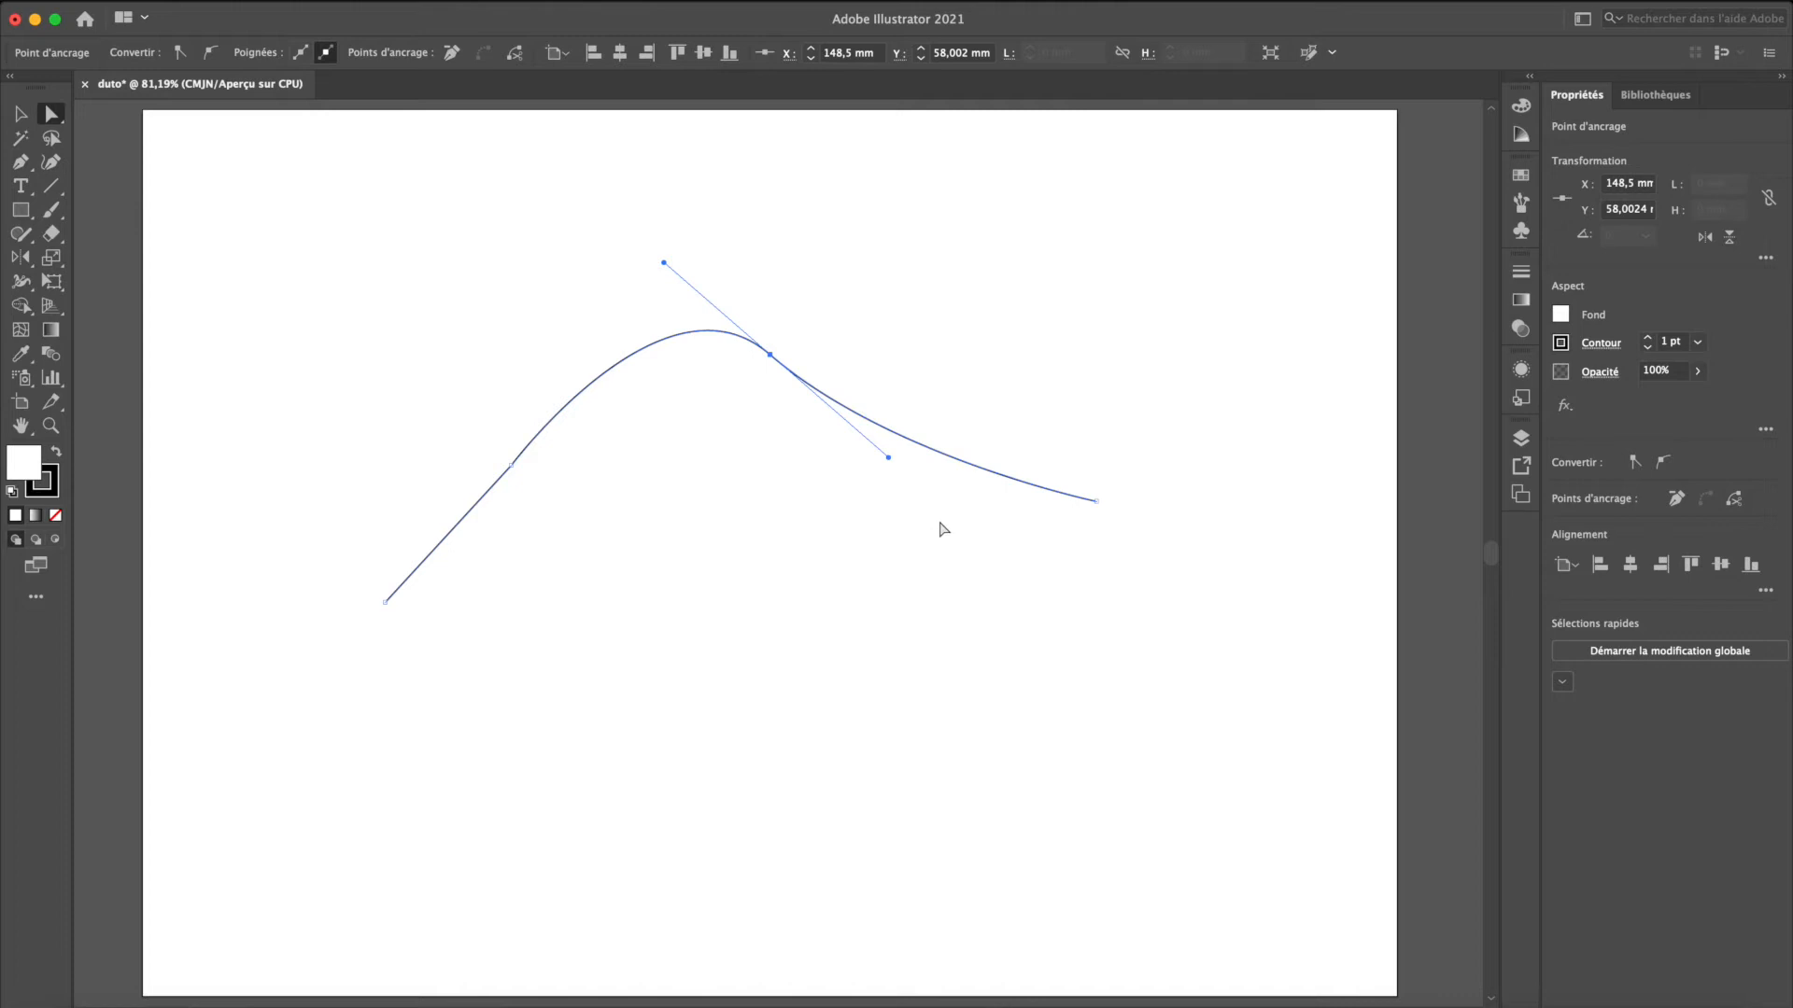
{"action": "key", "text": "Delete"}
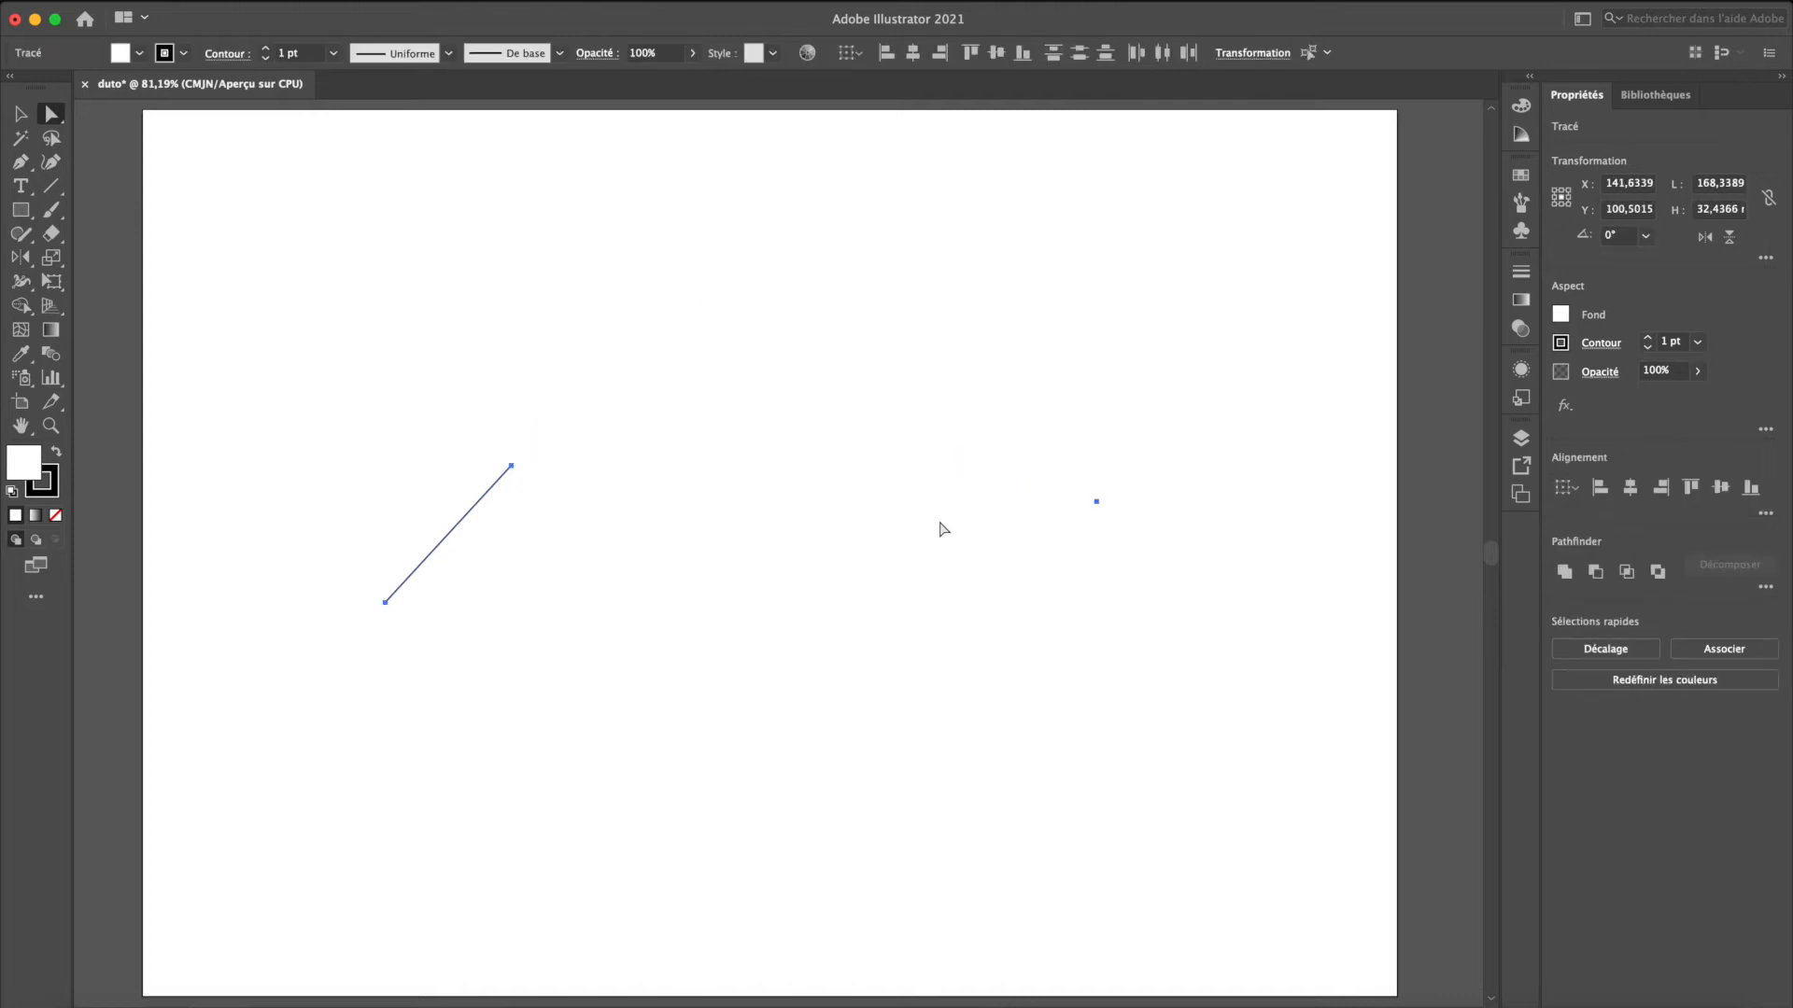
{"action": "key", "text": "Delete"}
Draw an open wavy Pen path of seven anchors, with a hooked crest, a deep valley and a second rounded peak
{"action": "key", "text": "p"}
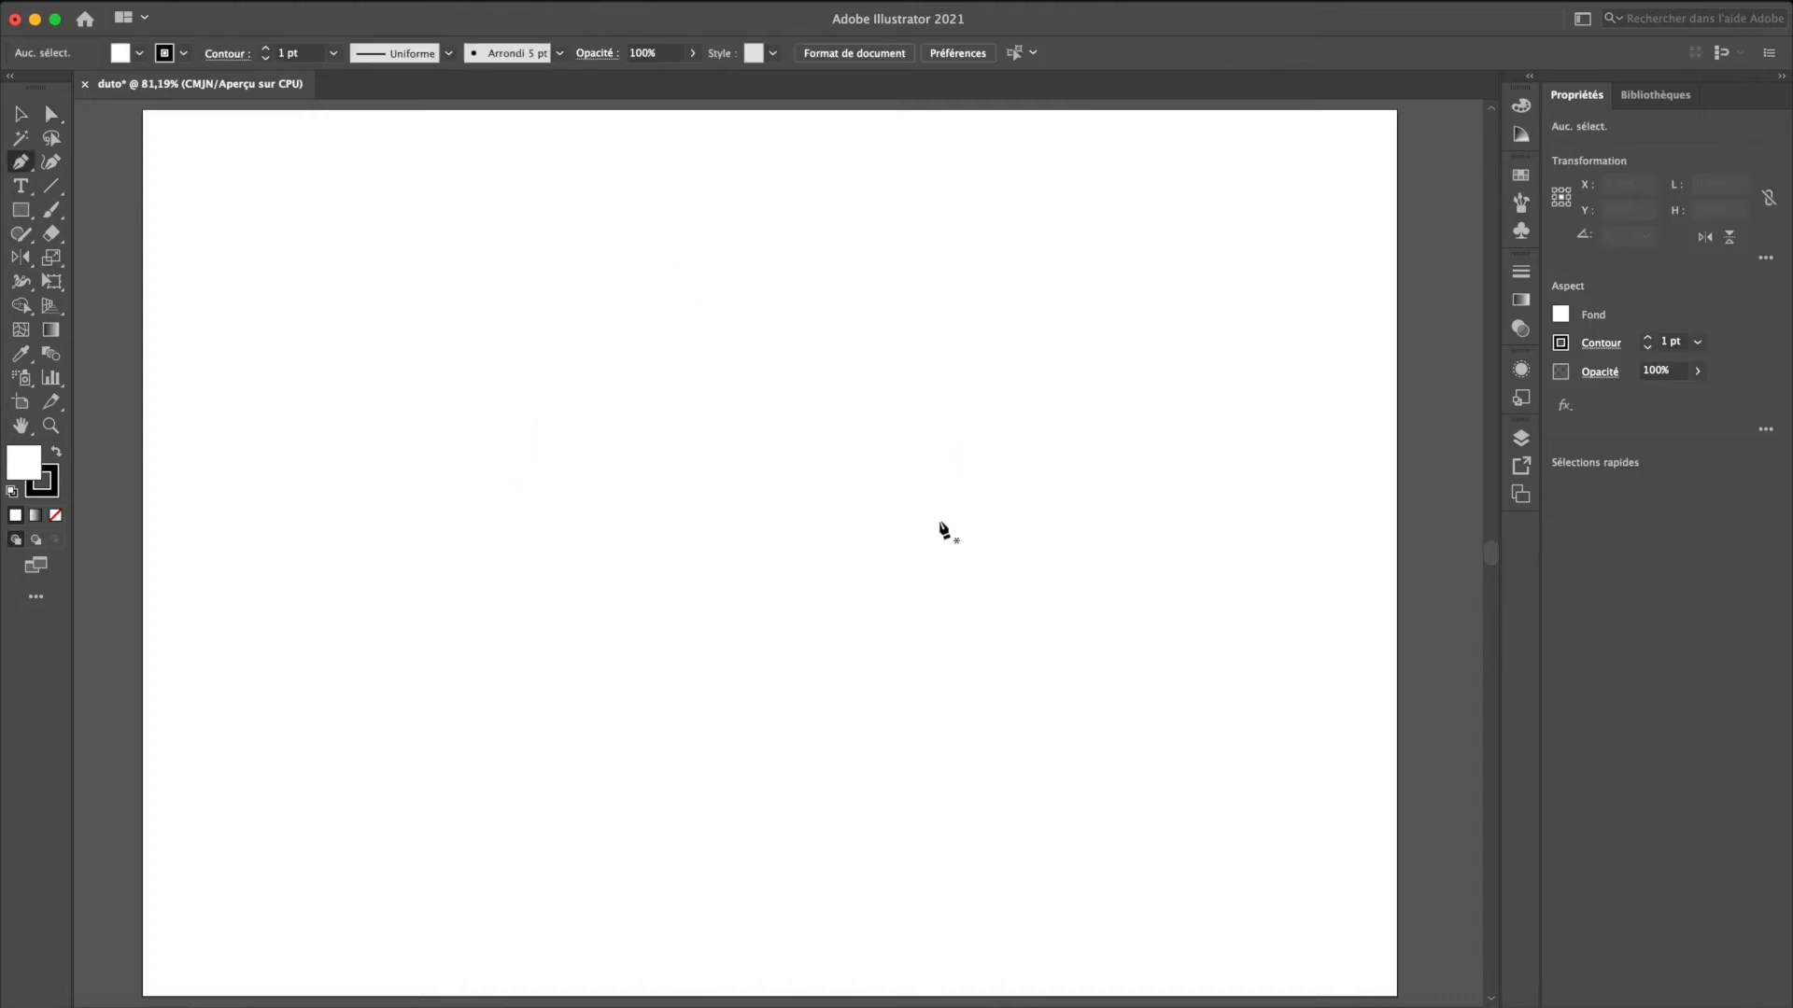
{"action": "left_click", "coordinate": [354, 644]}
{"action": "left_click_drag", "start_coordinate": [467, 407], "coordinate": [597, 414]}
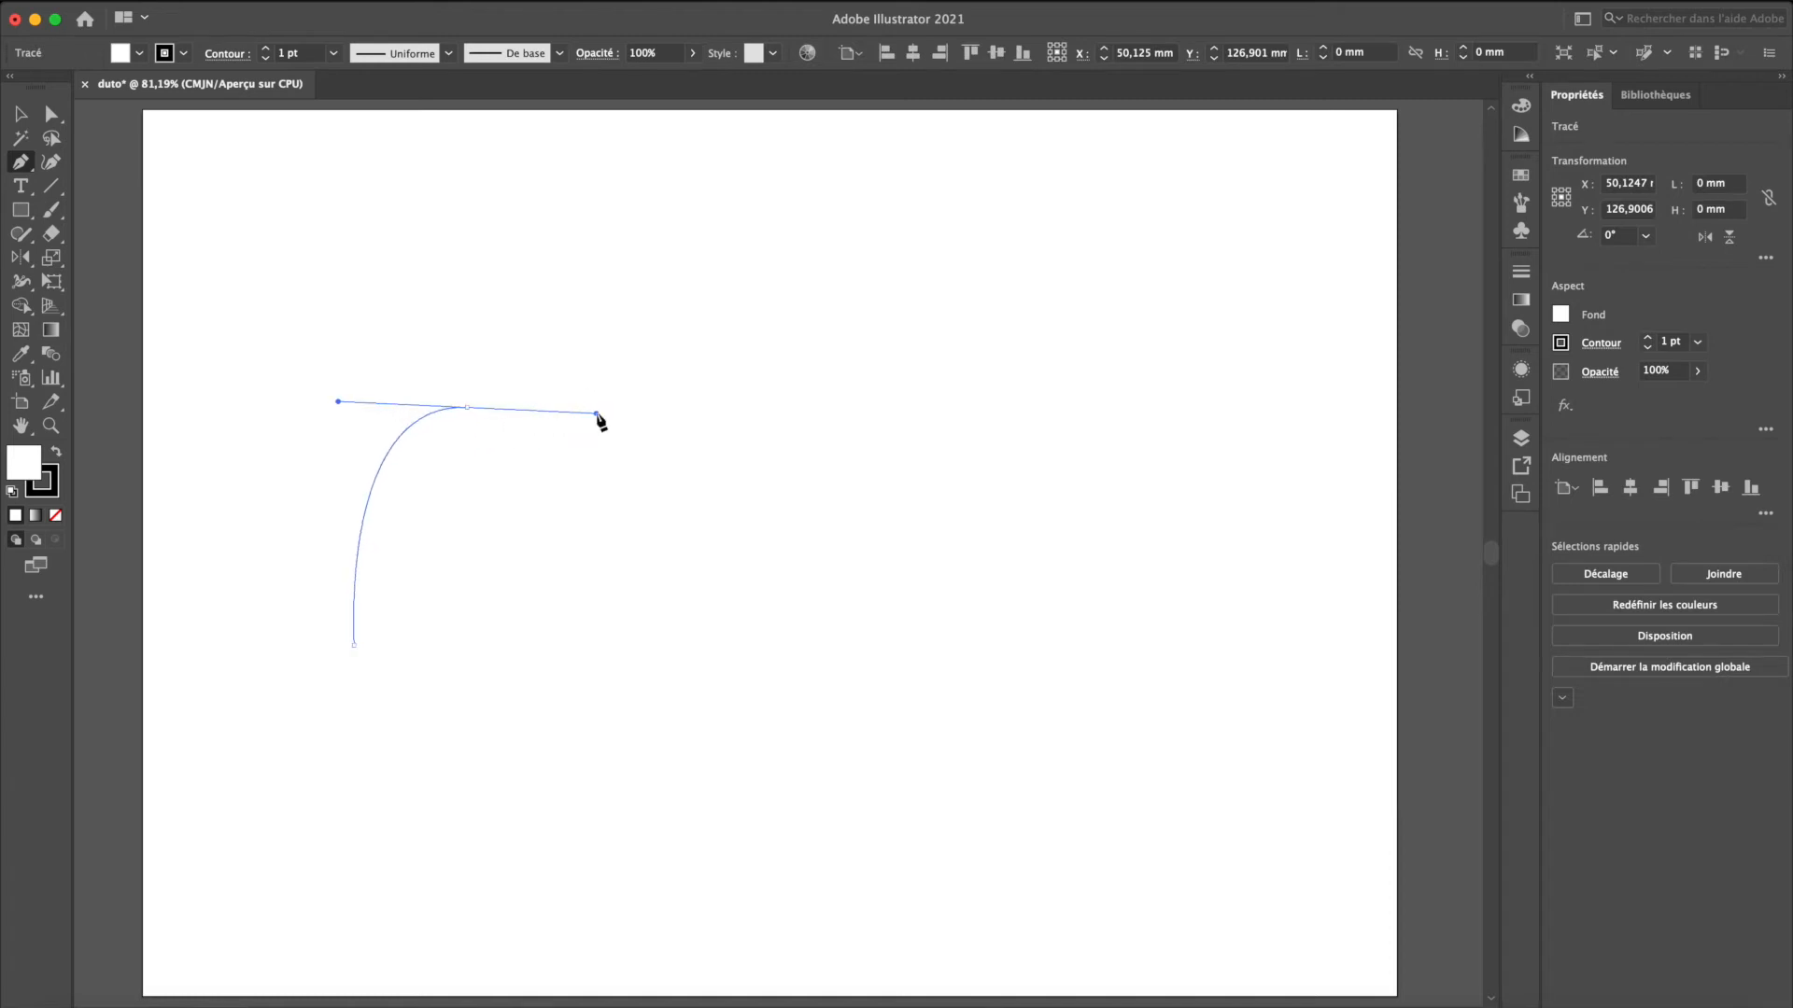
{"action": "left_click_drag", "start_coordinate": [761, 325], "coordinate": [753, 435]}
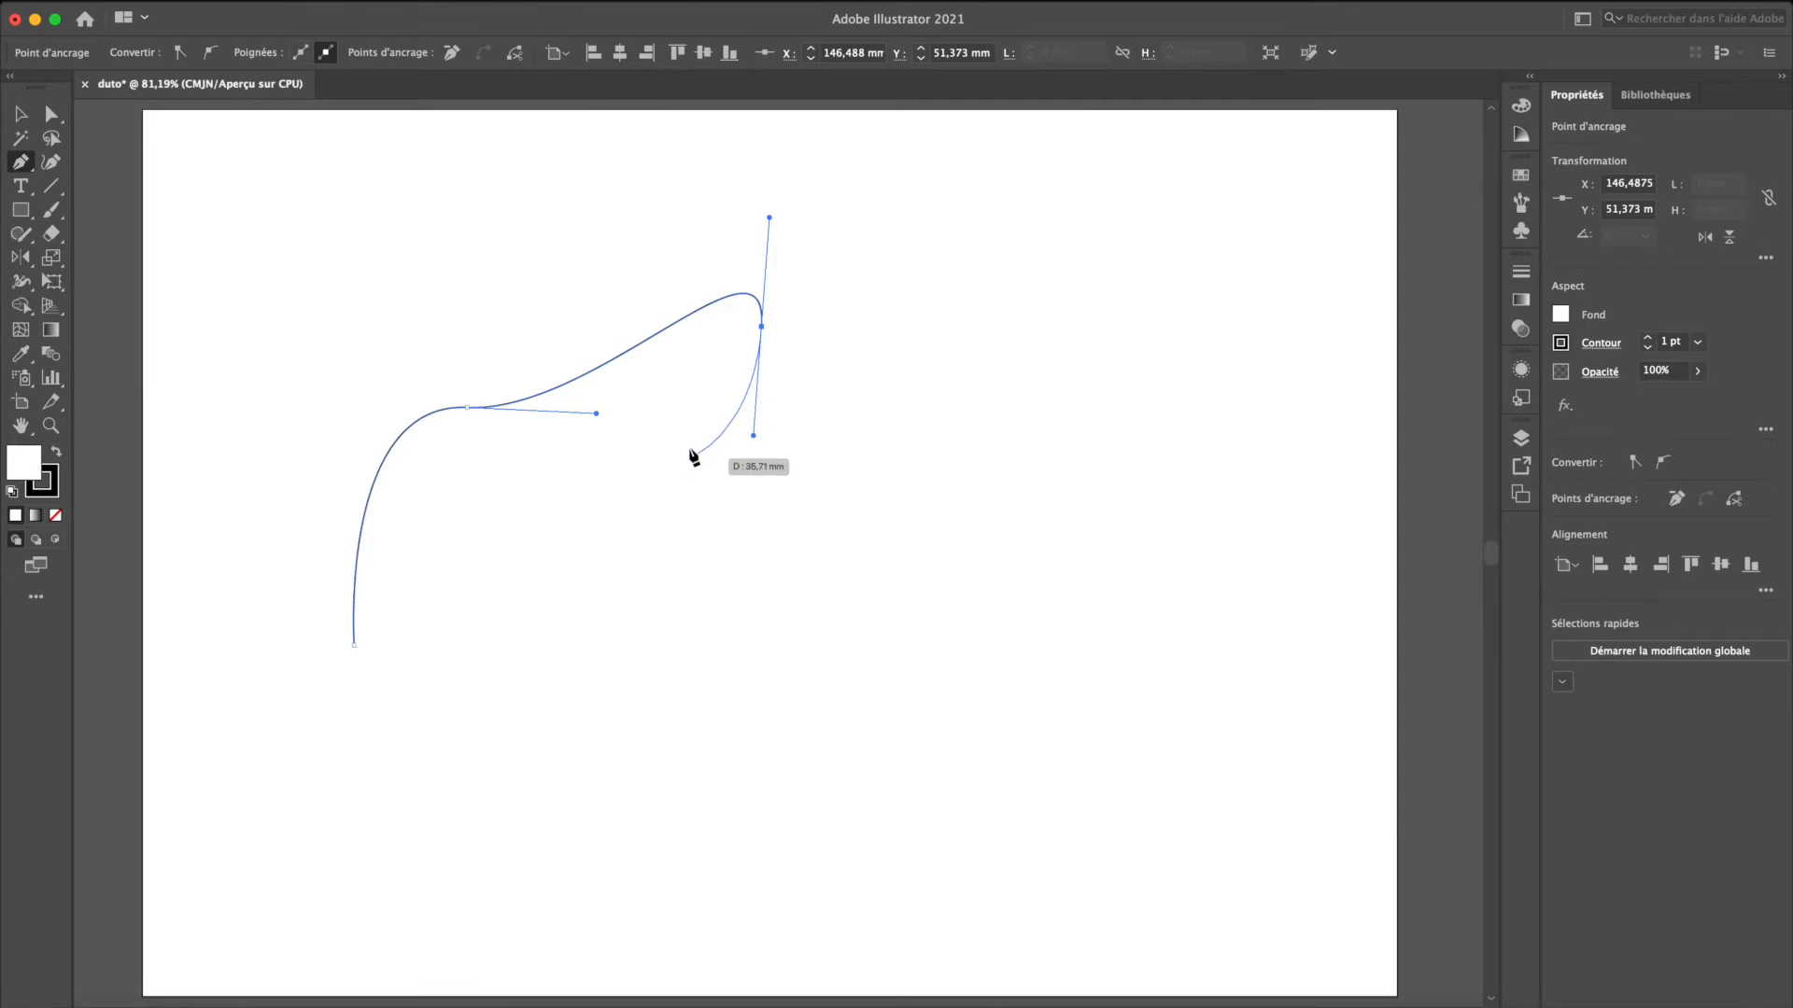
{"action": "left_click_drag", "start_coordinate": [679, 375], "coordinate": [676, 390]}
{"action": "left_click", "coordinate": [712, 352]}
{"action": "left_click_drag", "start_coordinate": [771, 534], "coordinate": [845, 452]}
{"action": "left_click_drag", "start_coordinate": [879, 319], "coordinate": [955, 325]}
{"action": "left_click_drag", "start_coordinate": [959, 534], "coordinate": [924, 582]}
Try to close the wavy path through a lower anchor back to its start, and remove those last two segments
{"action": "left_click_drag", "start_coordinate": [769, 712], "coordinate": [615, 694]}
{"action": "left_click", "coordinate": [356, 648]}
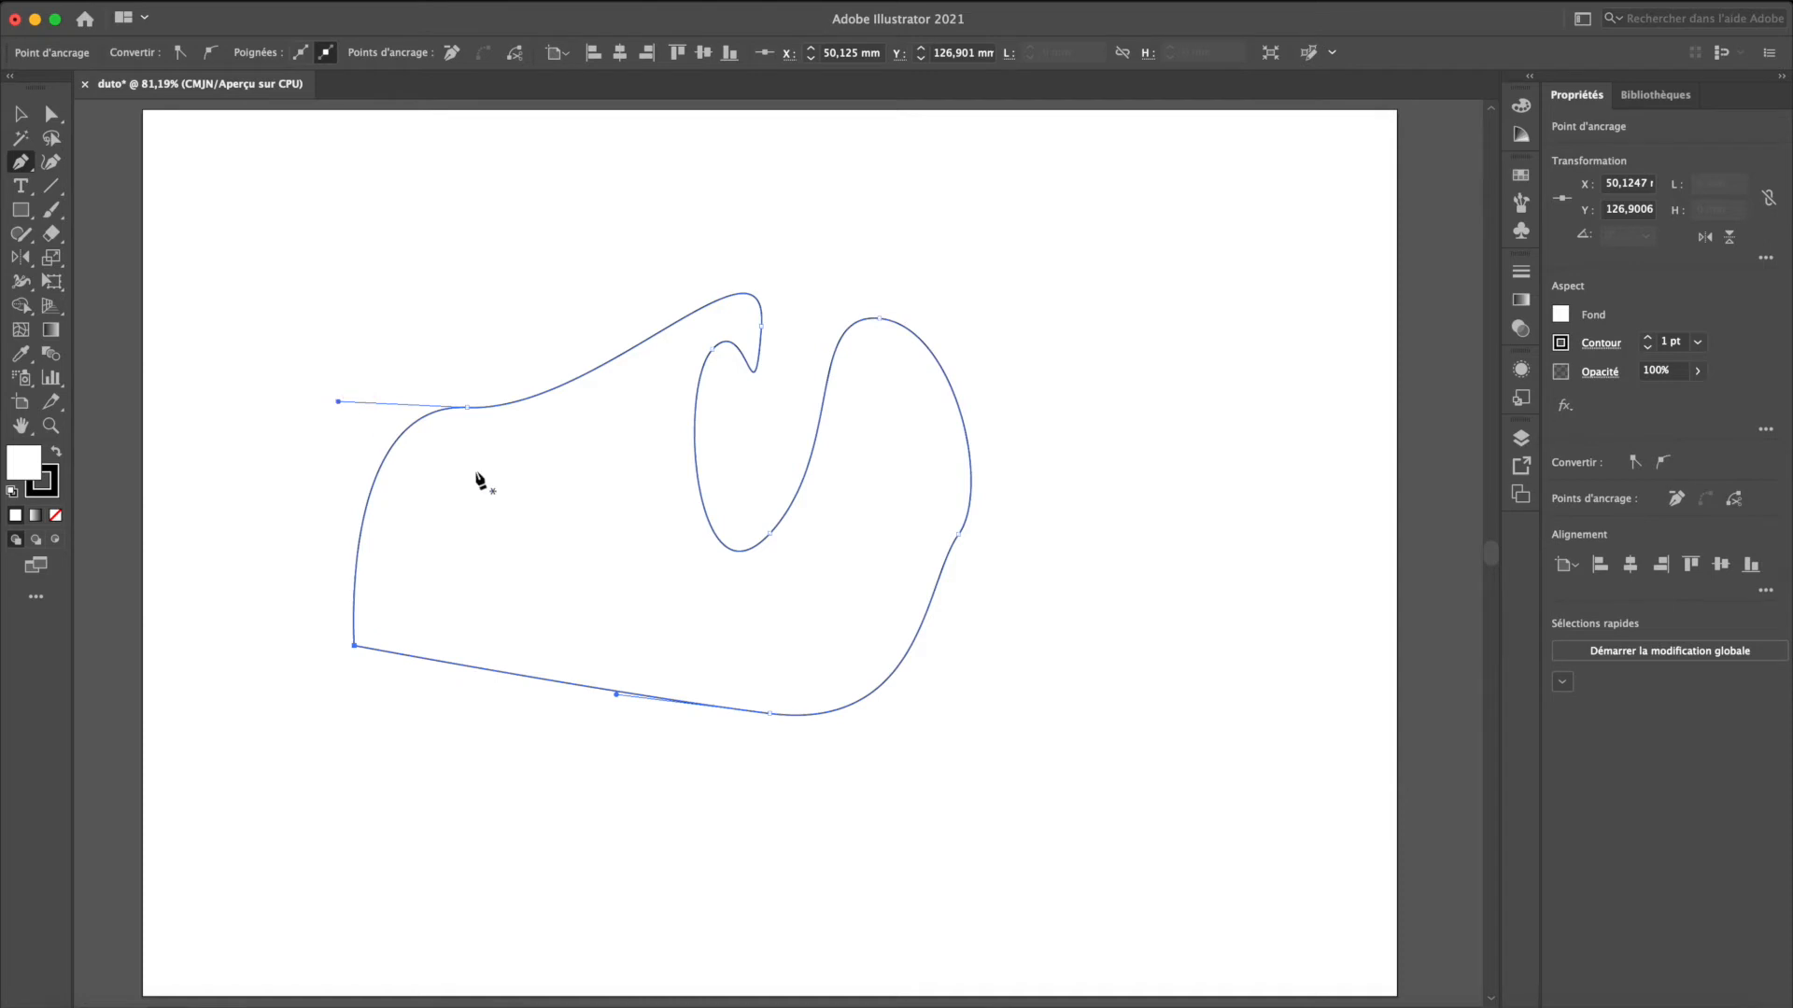
{"action": "key", "text": "BackSpace"}
{"action": "key", "text": "BackSpace"}
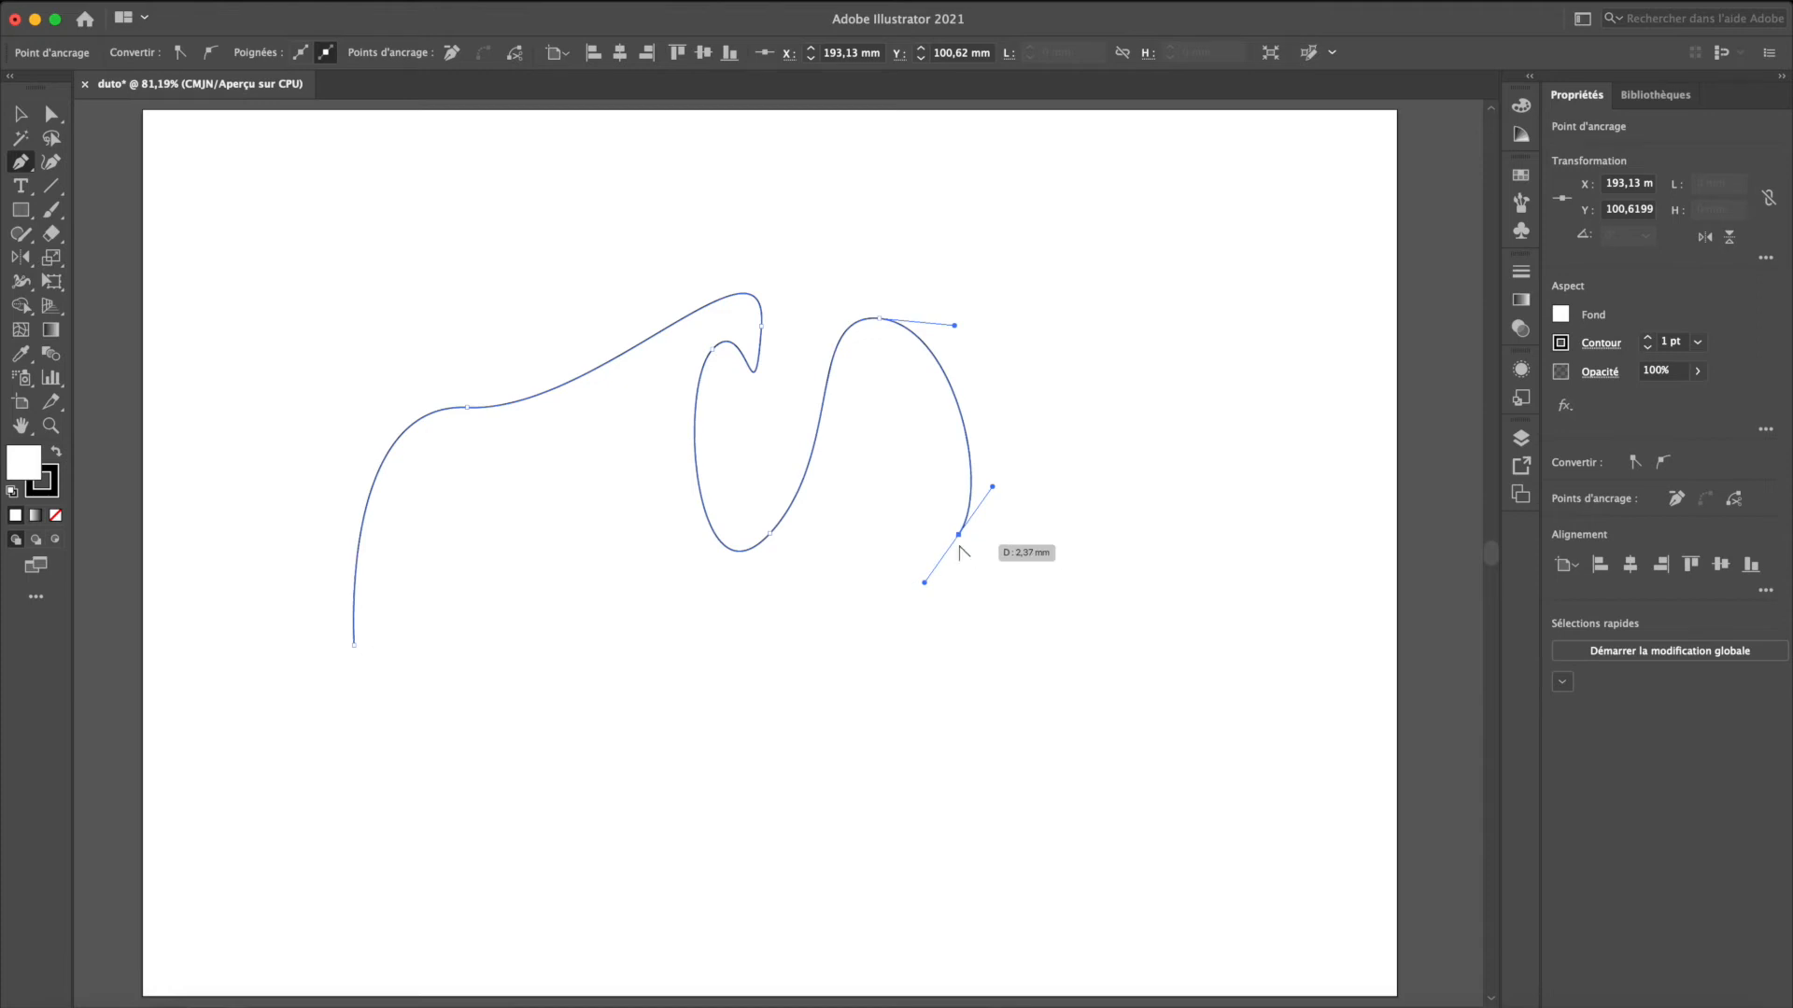
Turn the path's end anchor into a corner with an outward handle, and draw a bulging curve down to about X 203.5 mm, Y 142.3 mm
{"action": "left_click", "coordinate": [923, 585]}
{"action": "left_click_drag", "start_coordinate": [988, 585], "coordinate": [1077, 551]}
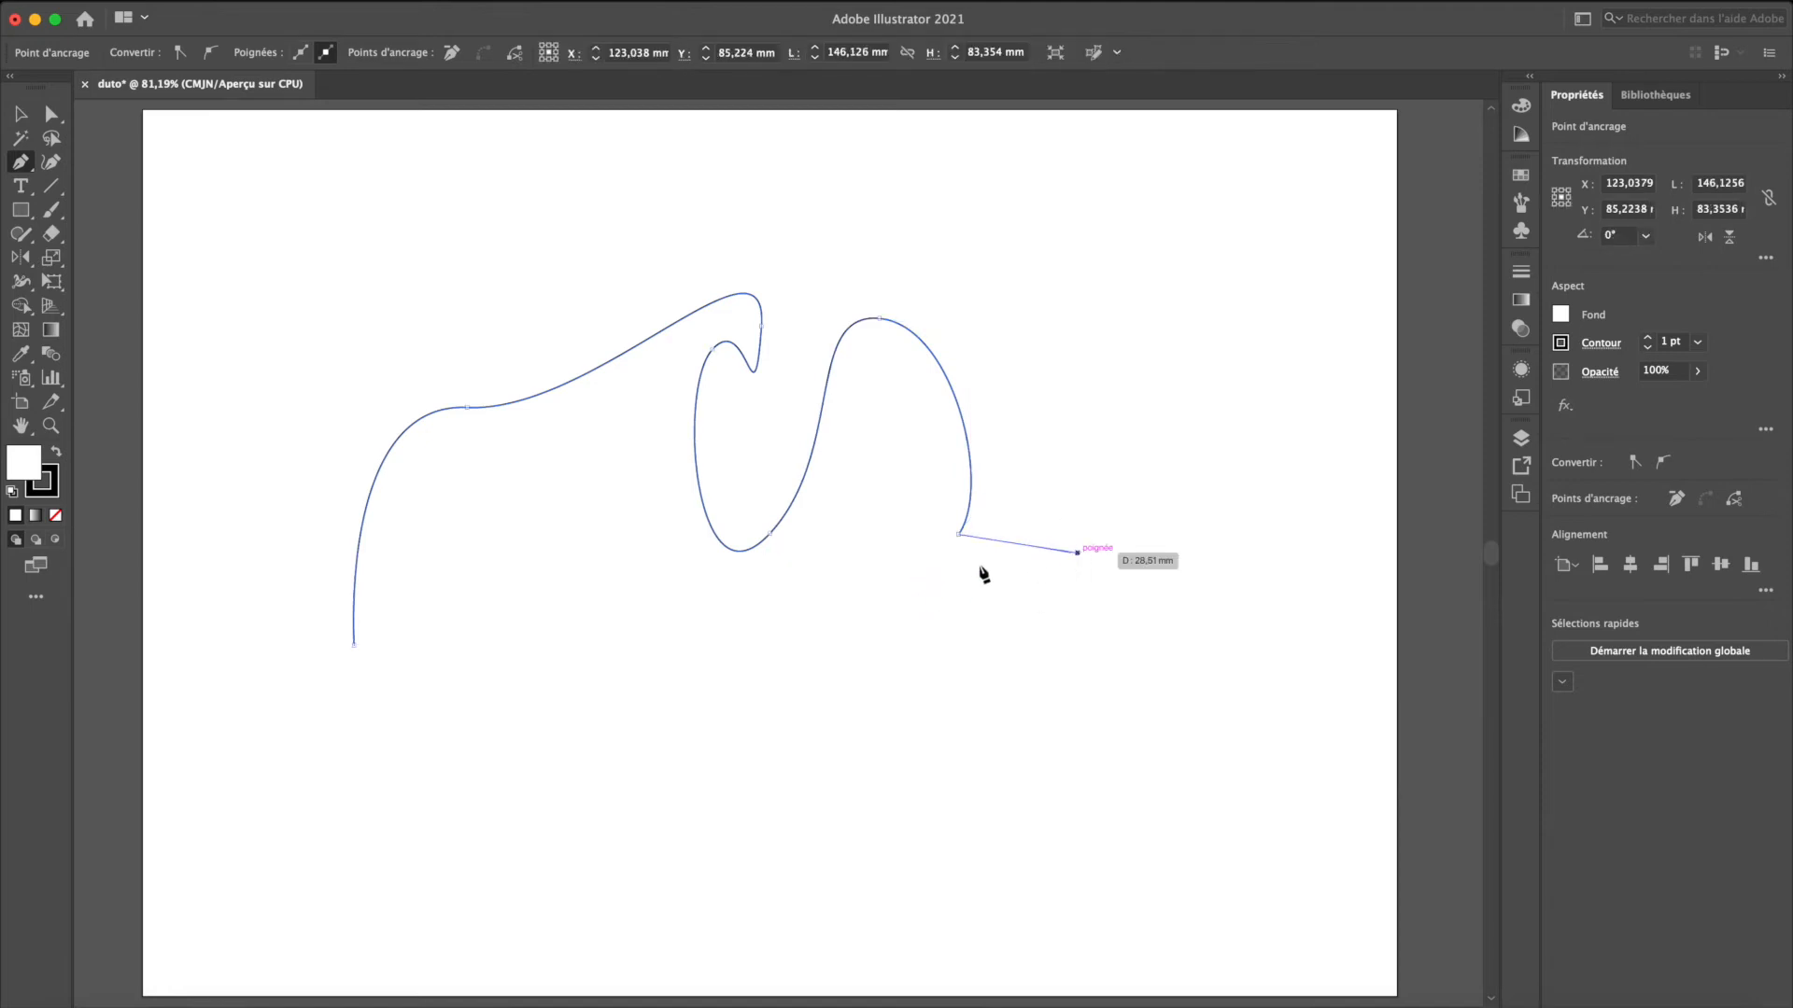
{"action": "left_click", "coordinate": [1002, 710]}
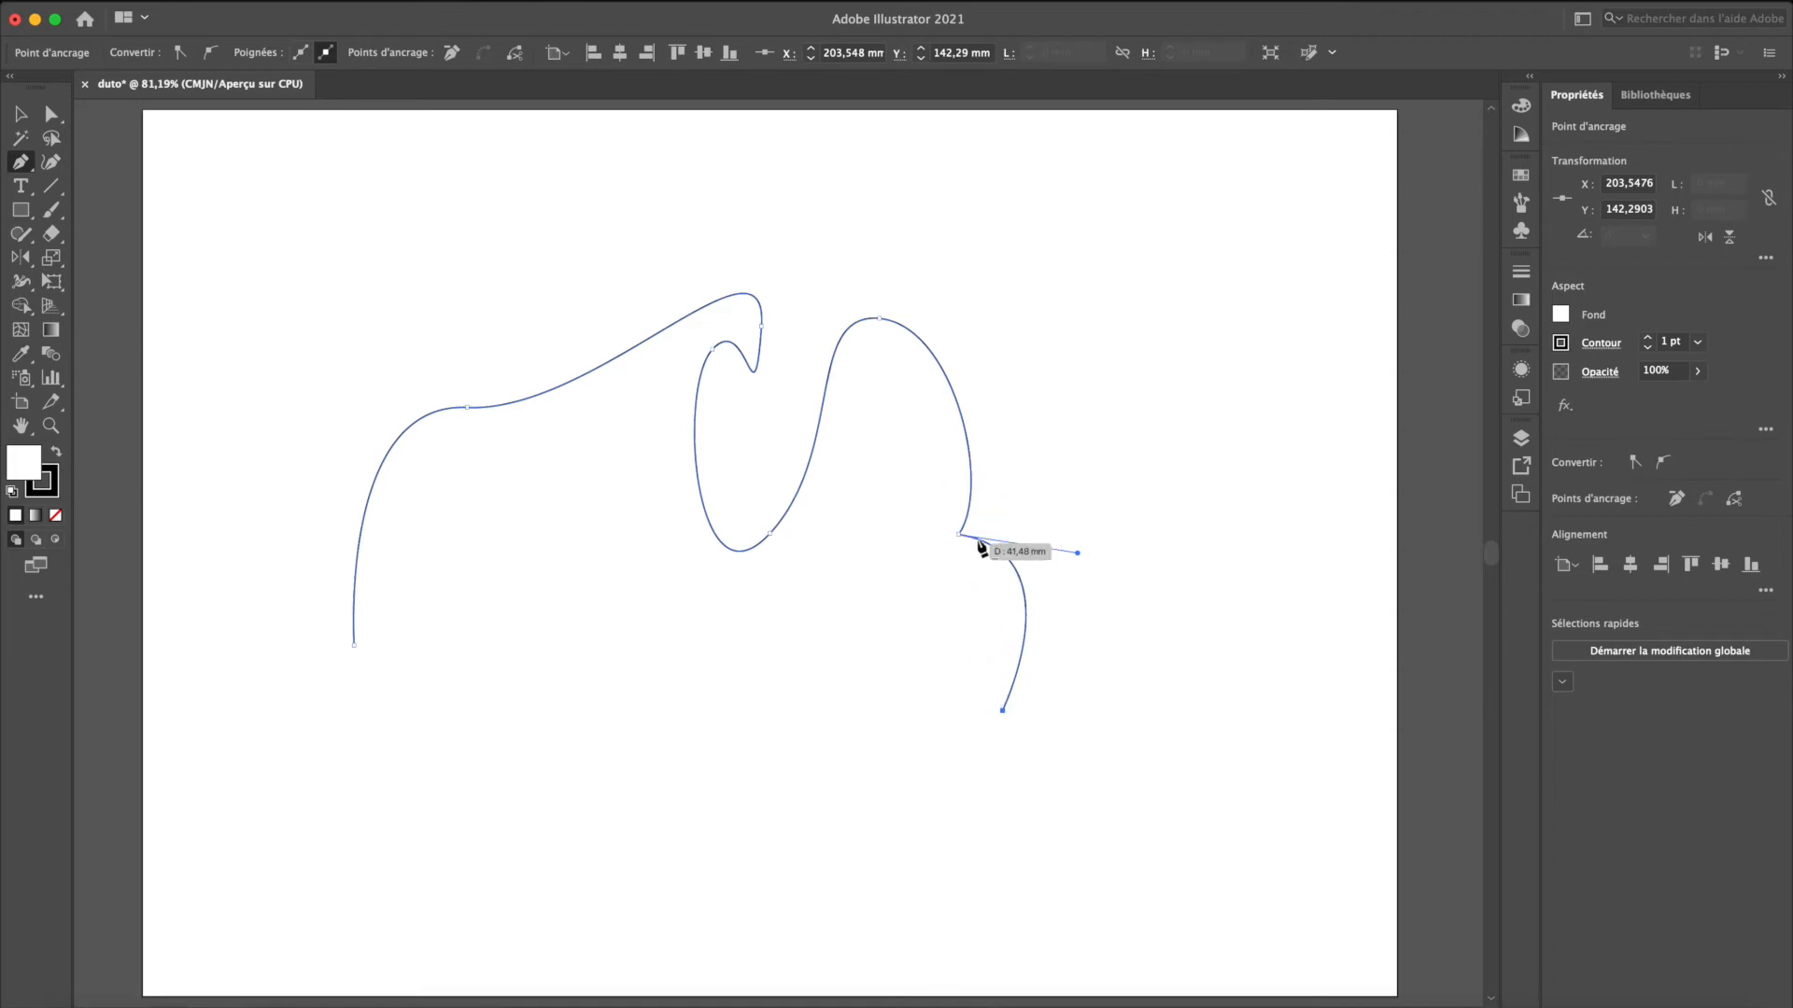
{"action": "left_click_drag", "start_coordinate": [1023, 596], "coordinate": [1056, 616]}
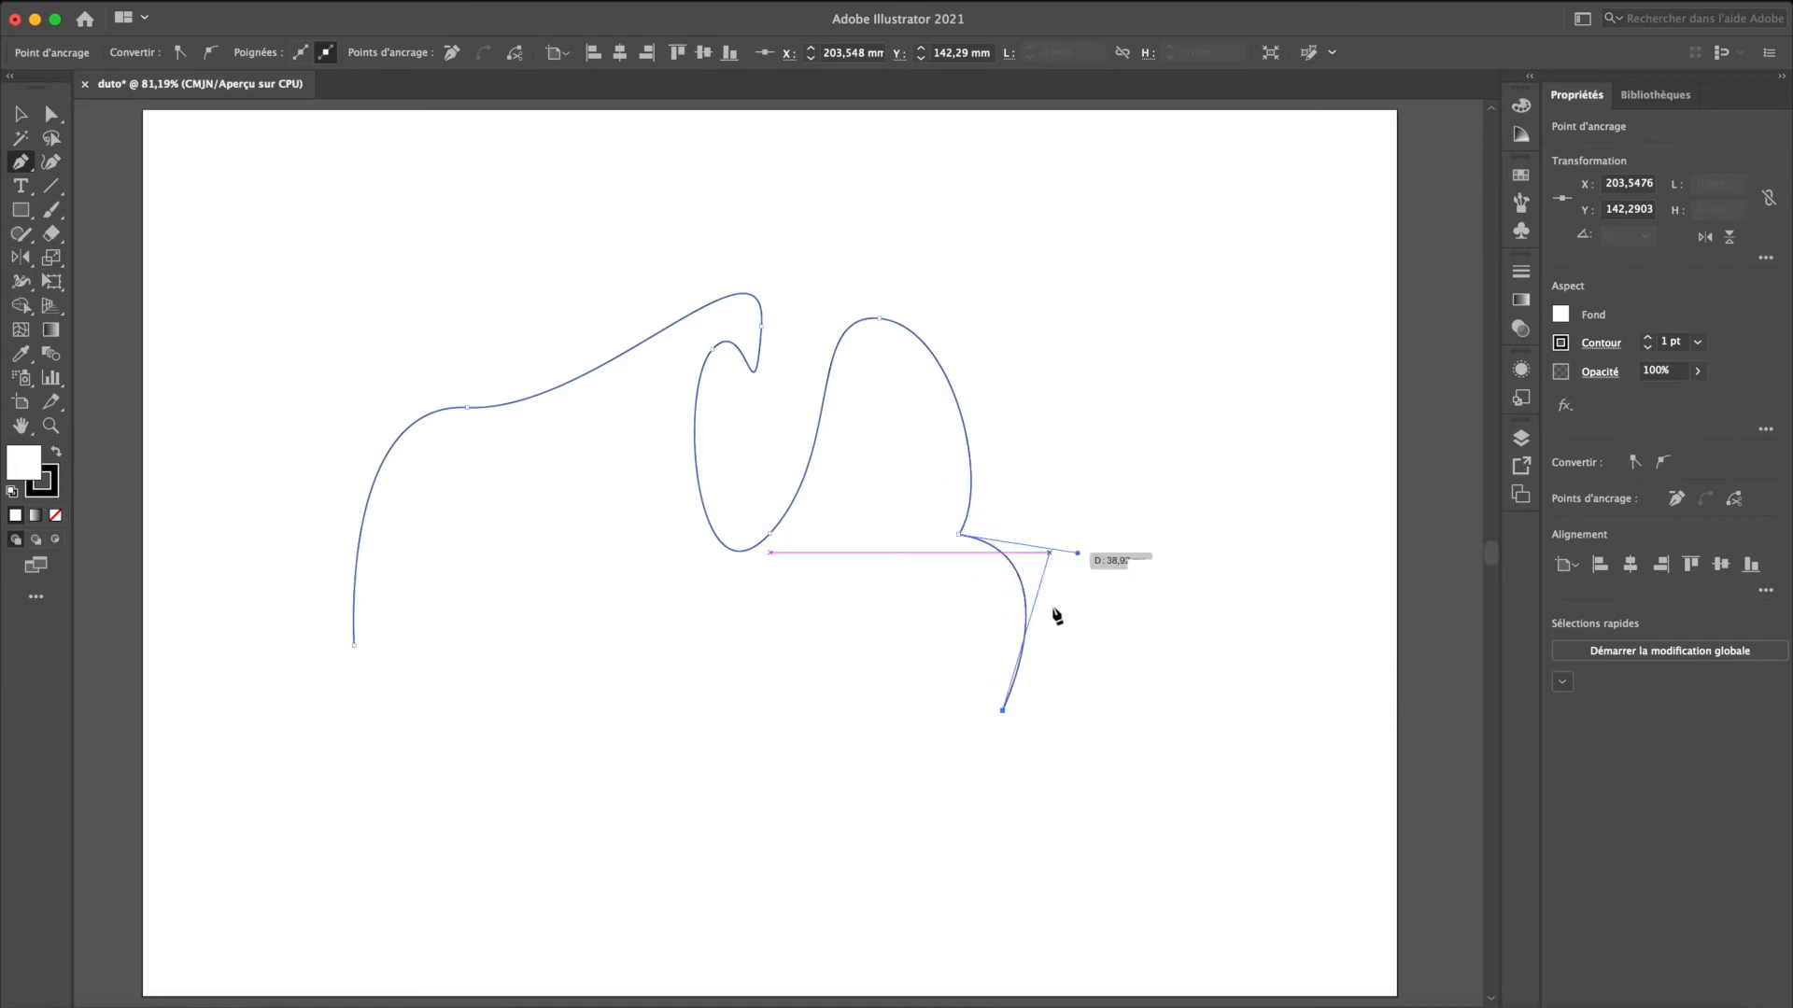
Continue the path with a rounded foot of two curved anchors, and redirect the second anchor's incoming handle independently
{"action": "left_click_drag", "start_coordinate": [940, 750], "coordinate": [865, 742]}
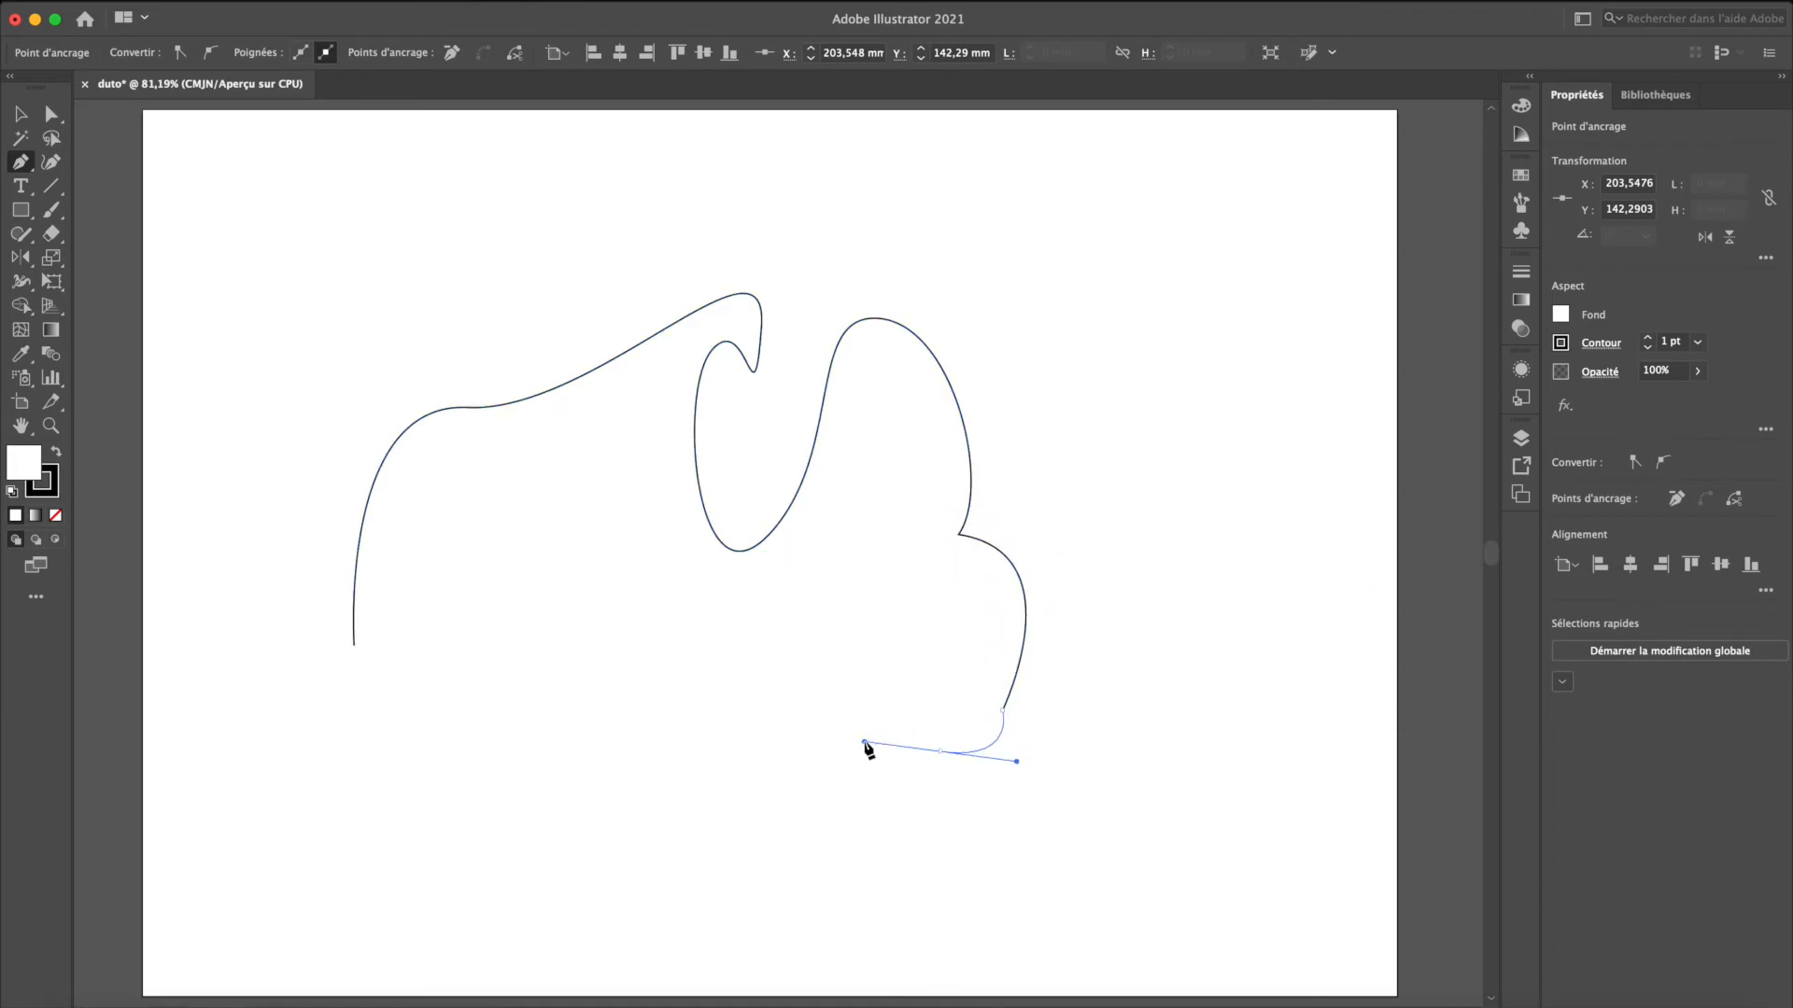
{"action": "left_click_drag", "start_coordinate": [909, 662], "coordinate": [839, 686]}
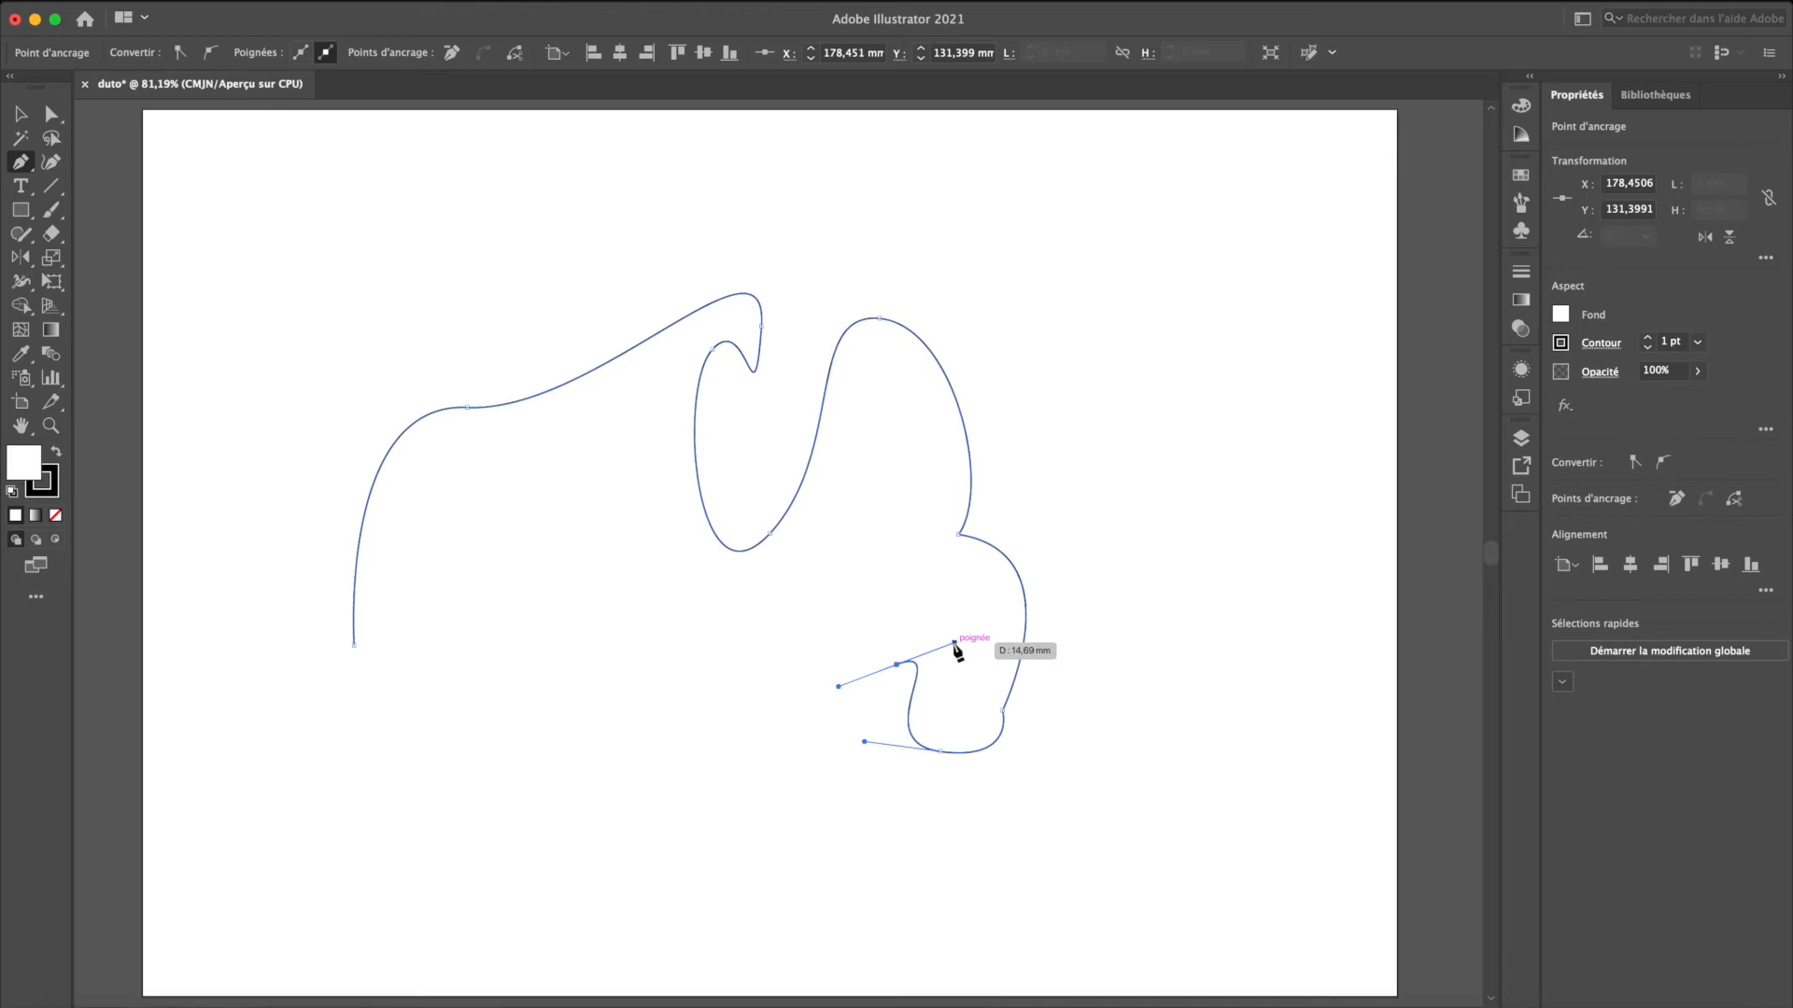
{"action": "left_click_drag", "start_coordinate": [953, 643], "coordinate": [1015, 589]}
Extend the underside with a curve and an arch ending at about X 80 mm, Y 110.6 mm, and tilt the end anchor's handles
{"action": "left_click_drag", "start_coordinate": [657, 669], "coordinate": [669, 611]}
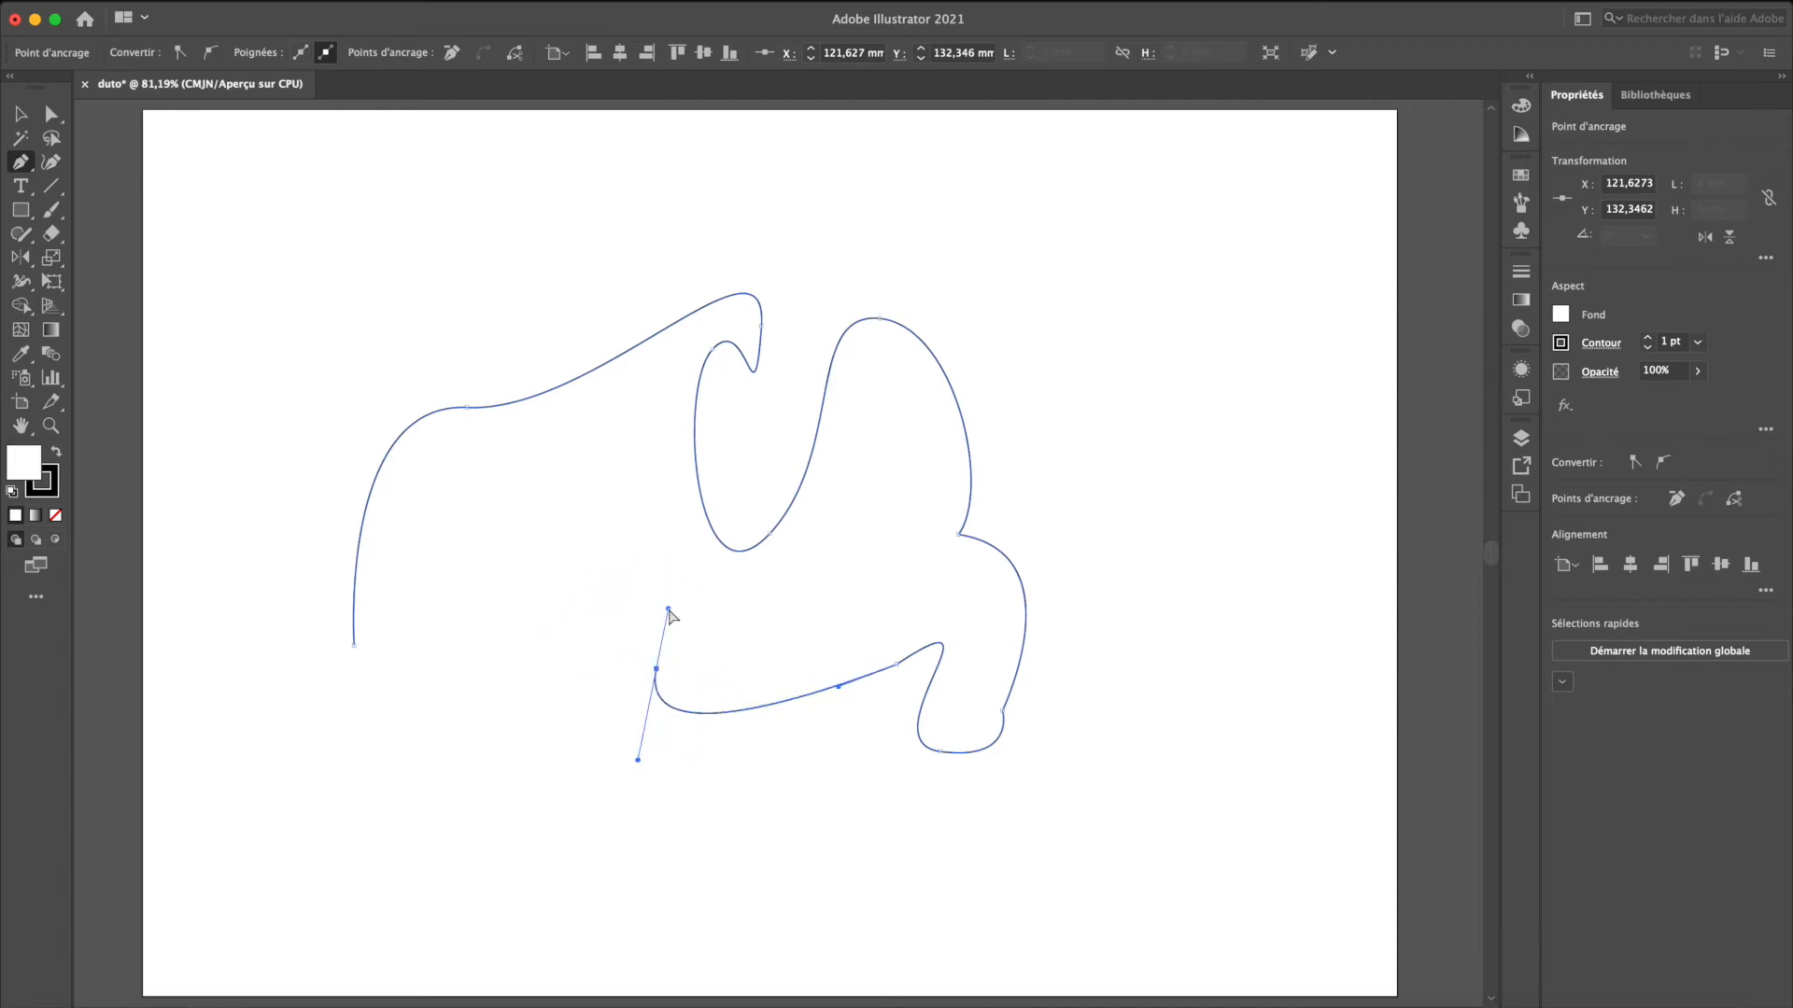
{"action": "left_click_drag", "start_coordinate": [481, 576], "coordinate": [458, 736]}
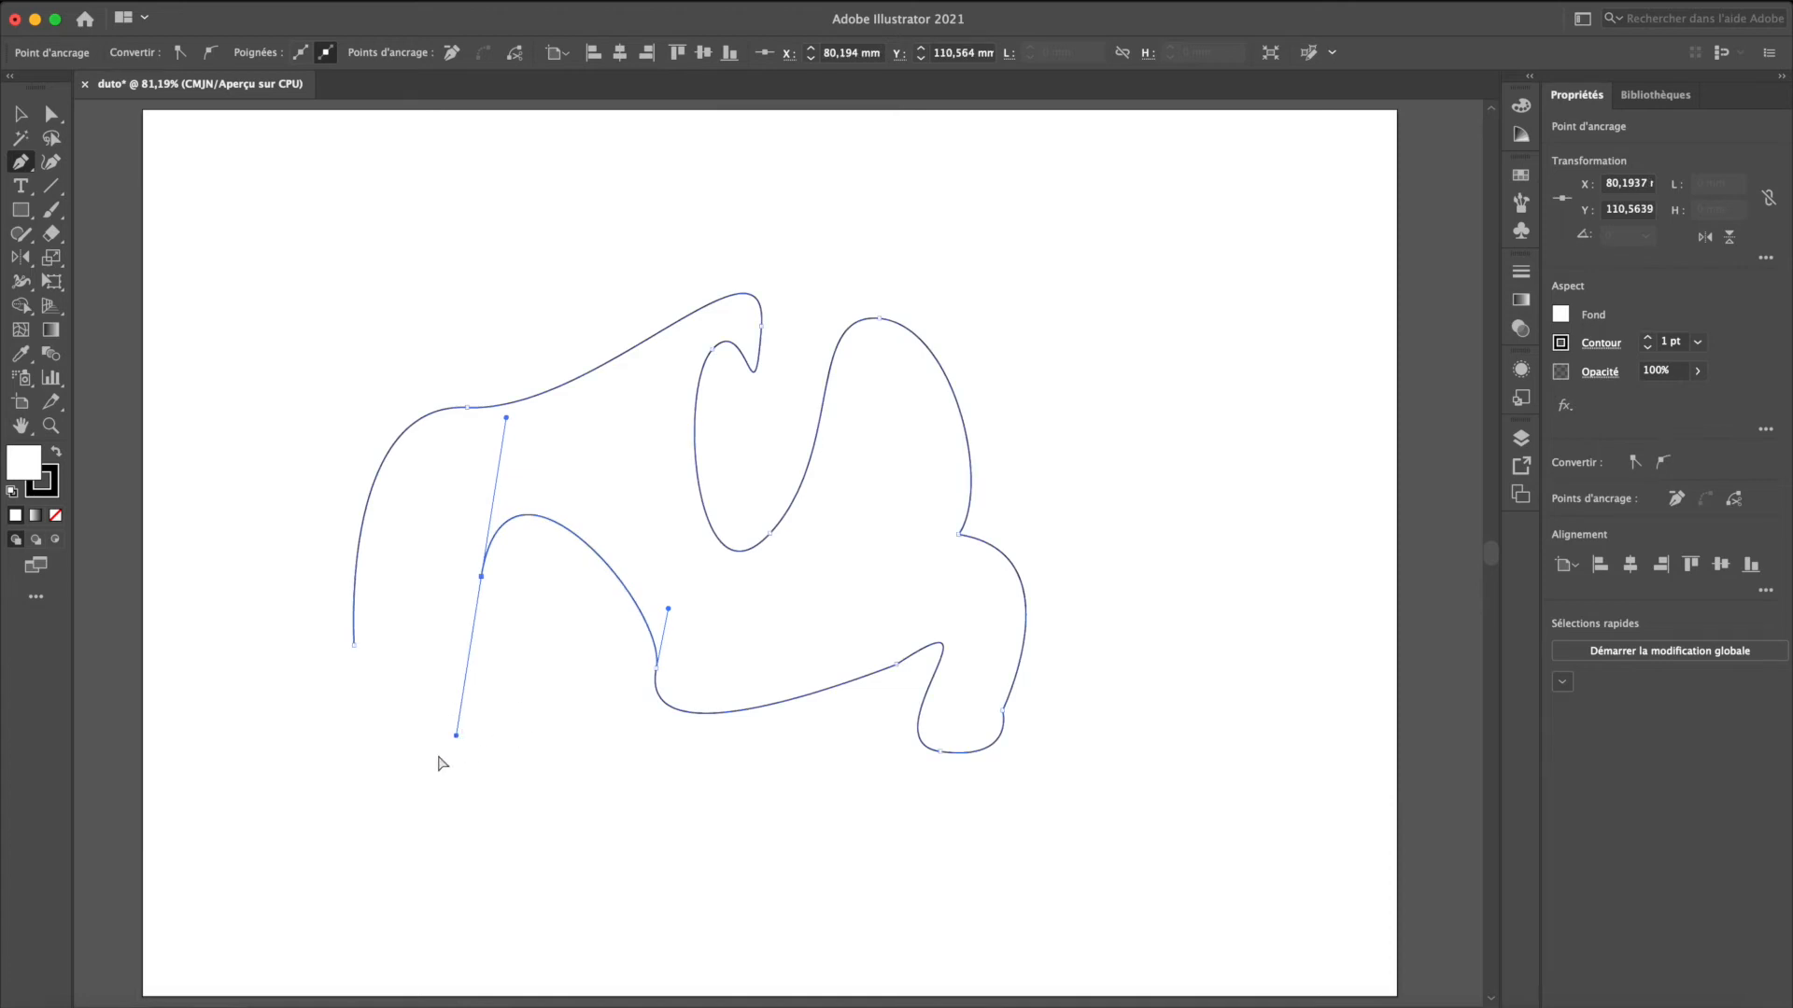
{"action": "mouse_move", "coordinate": [457, 737]}
{"action": "left_mouse_down"}
{"action": "mouse_move", "coordinate": [554, 664]}
{"action": "mouse_move", "coordinate": [473, 728]}
{"action": "mouse_move", "coordinate": [366, 724]}
{"action": "mouse_move", "coordinate": [427, 743]}
{"action": "left_mouse_up"}
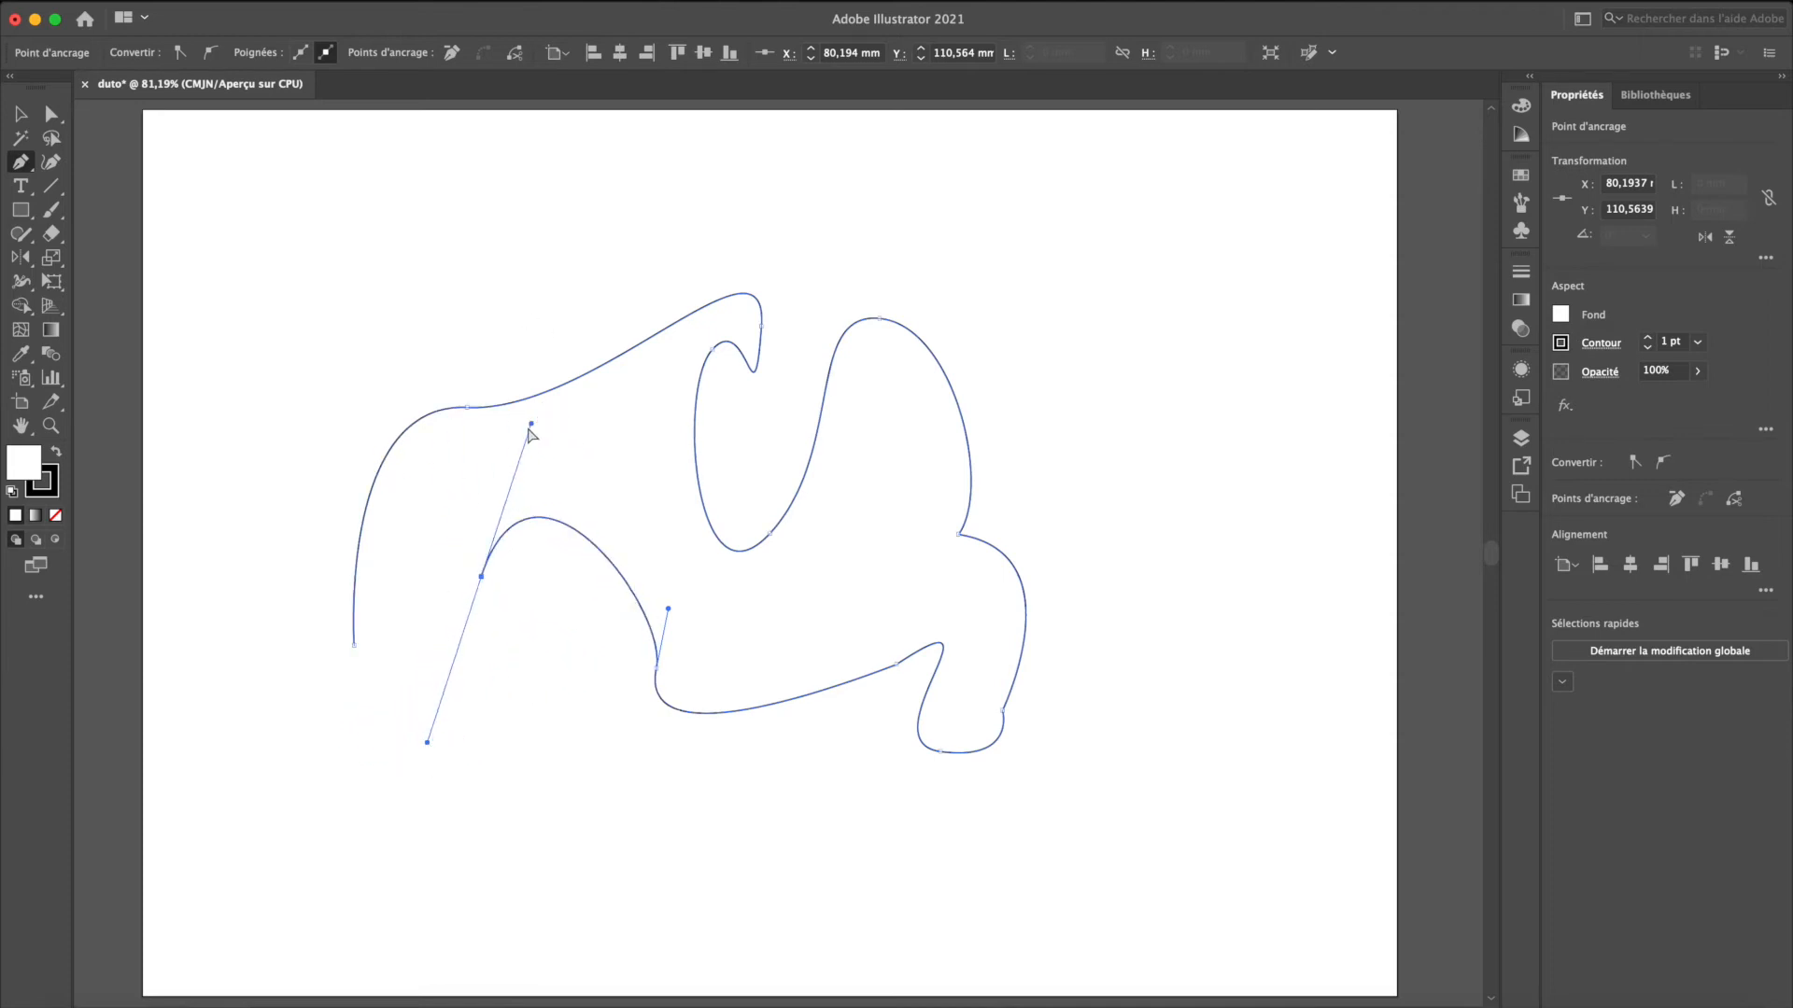
Try shortening the direction handles of the underside arch's end anchor, and undo the changes
{"action": "mouse_move", "coordinate": [531, 425]}
{"action": "left_mouse_down"}
{"action": "mouse_move", "coordinate": [490, 536]}
{"action": "mouse_move", "coordinate": [572, 288]}
{"action": "mouse_move", "coordinate": [500, 496]}
{"action": "mouse_move", "coordinate": [520, 452]}
{"action": "left_mouse_up"}
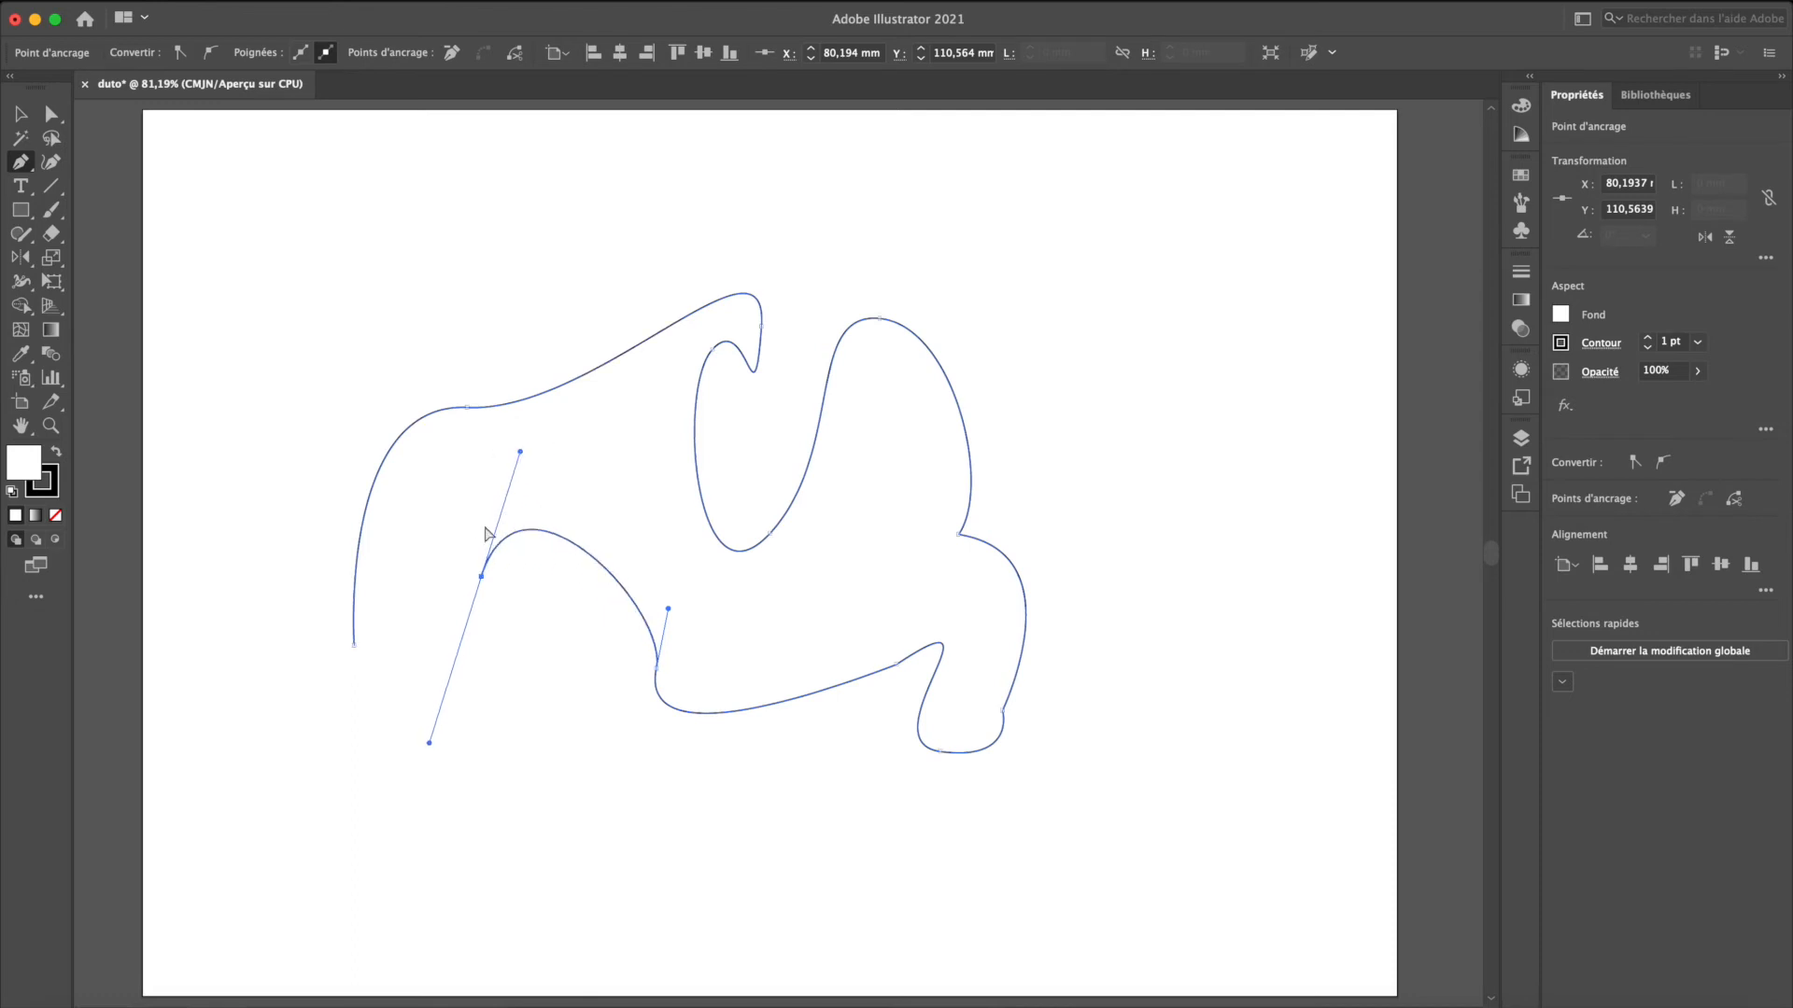
{"action": "left_click_drag", "start_coordinate": [430, 743], "coordinate": [469, 694]}
{"action": "key", "text": "super+z"}
{"action": "left_click", "coordinate": [431, 741], "text": "super"}
{"action": "key", "text": "super+z"}
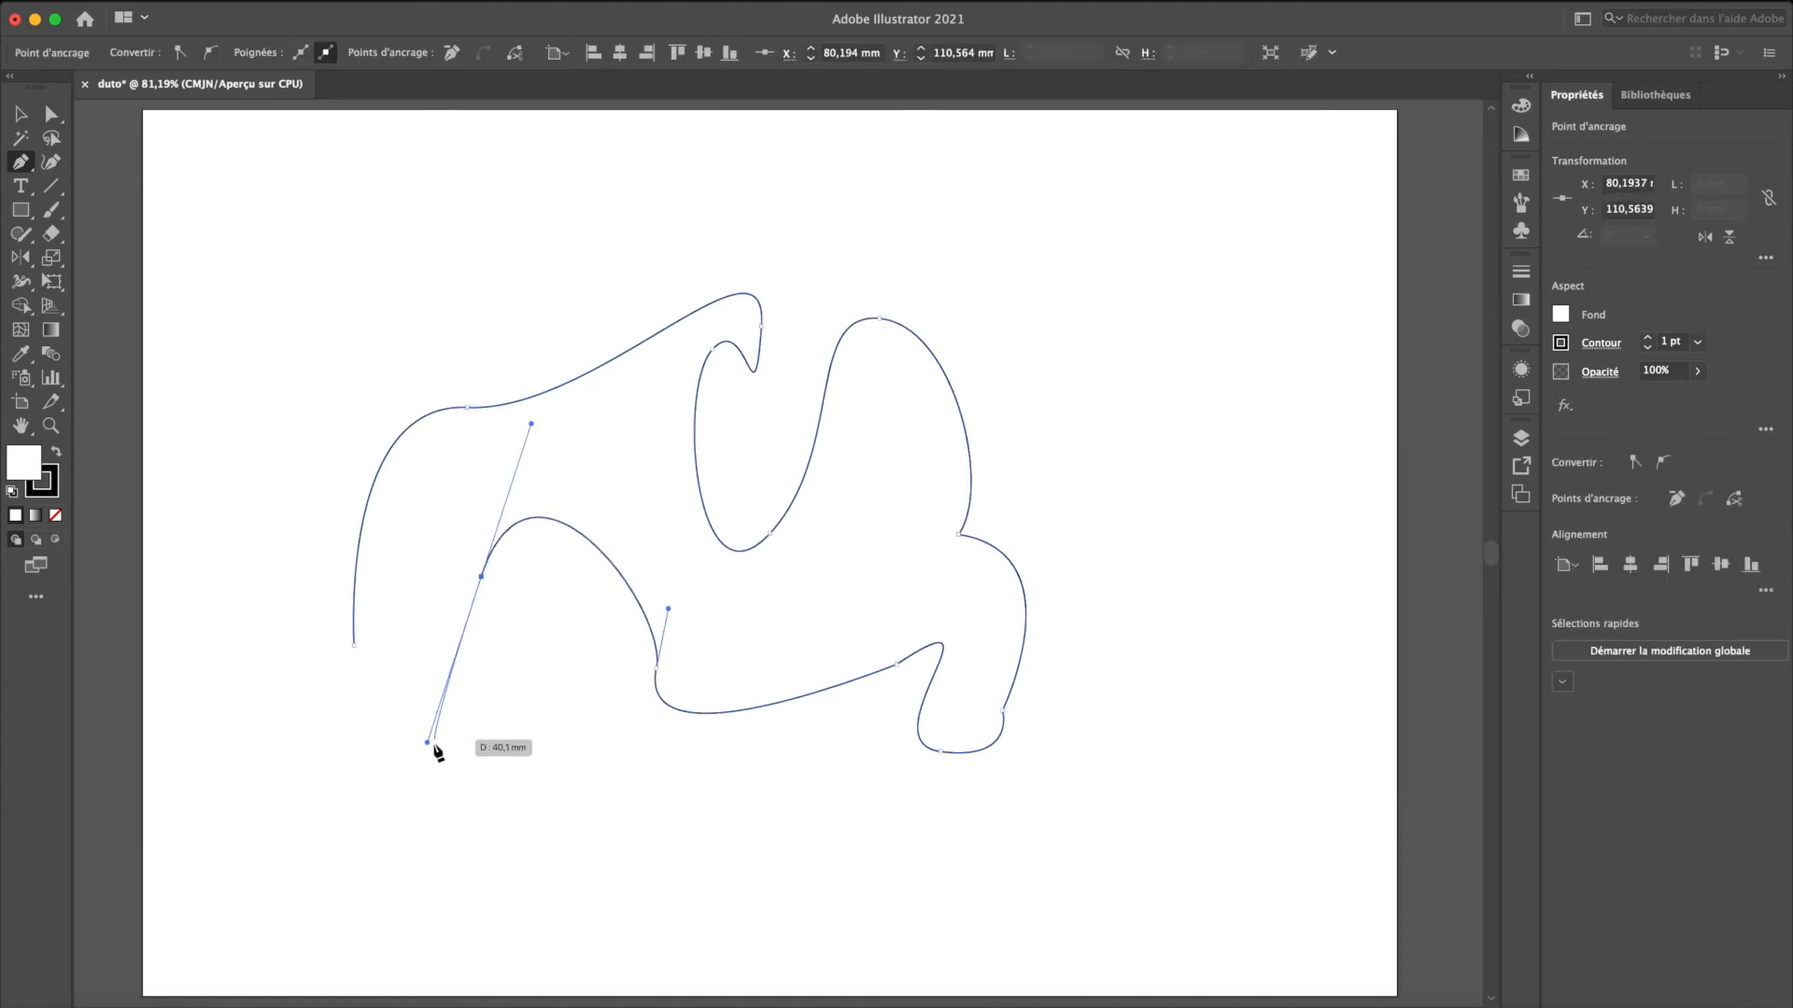
{"action": "left_click_drag", "start_coordinate": [428, 742], "coordinate": [473, 620]}
{"action": "left_click", "coordinate": [469, 614]}
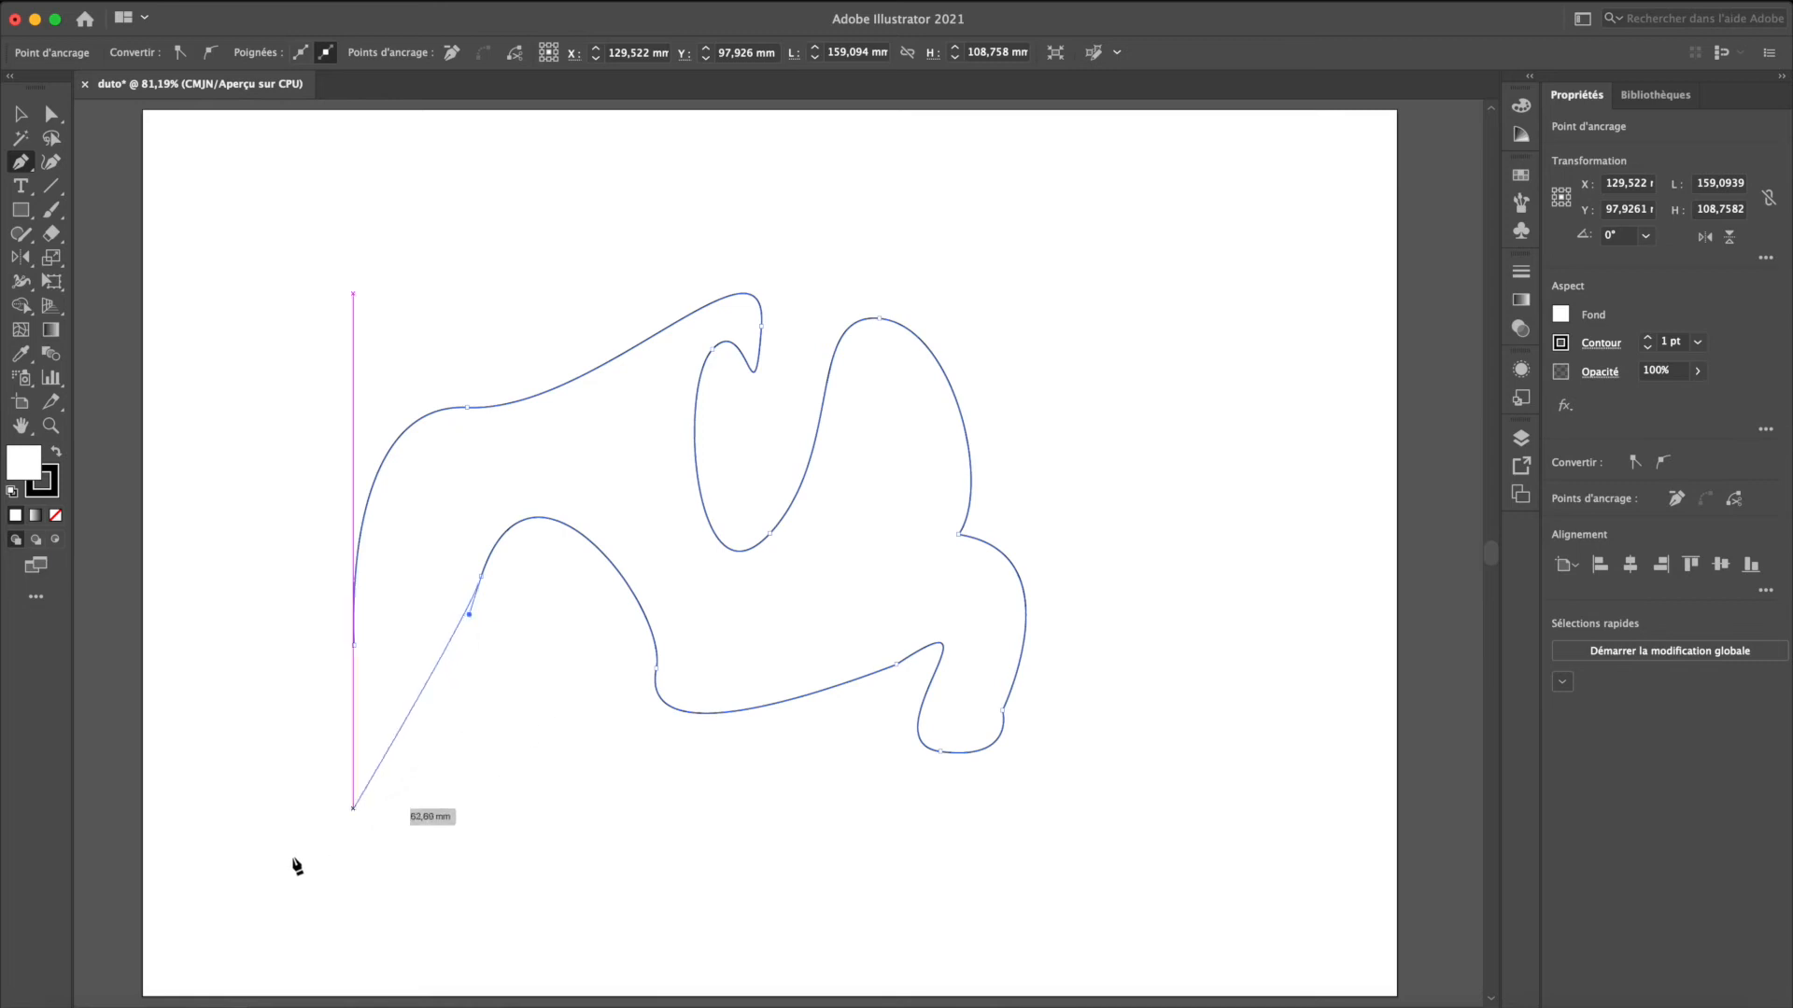
Curve the path out to a pointed tip, close it with a straight segment at its starting anchor, and deselect it
{"action": "left_click", "coordinate": [249, 770]}
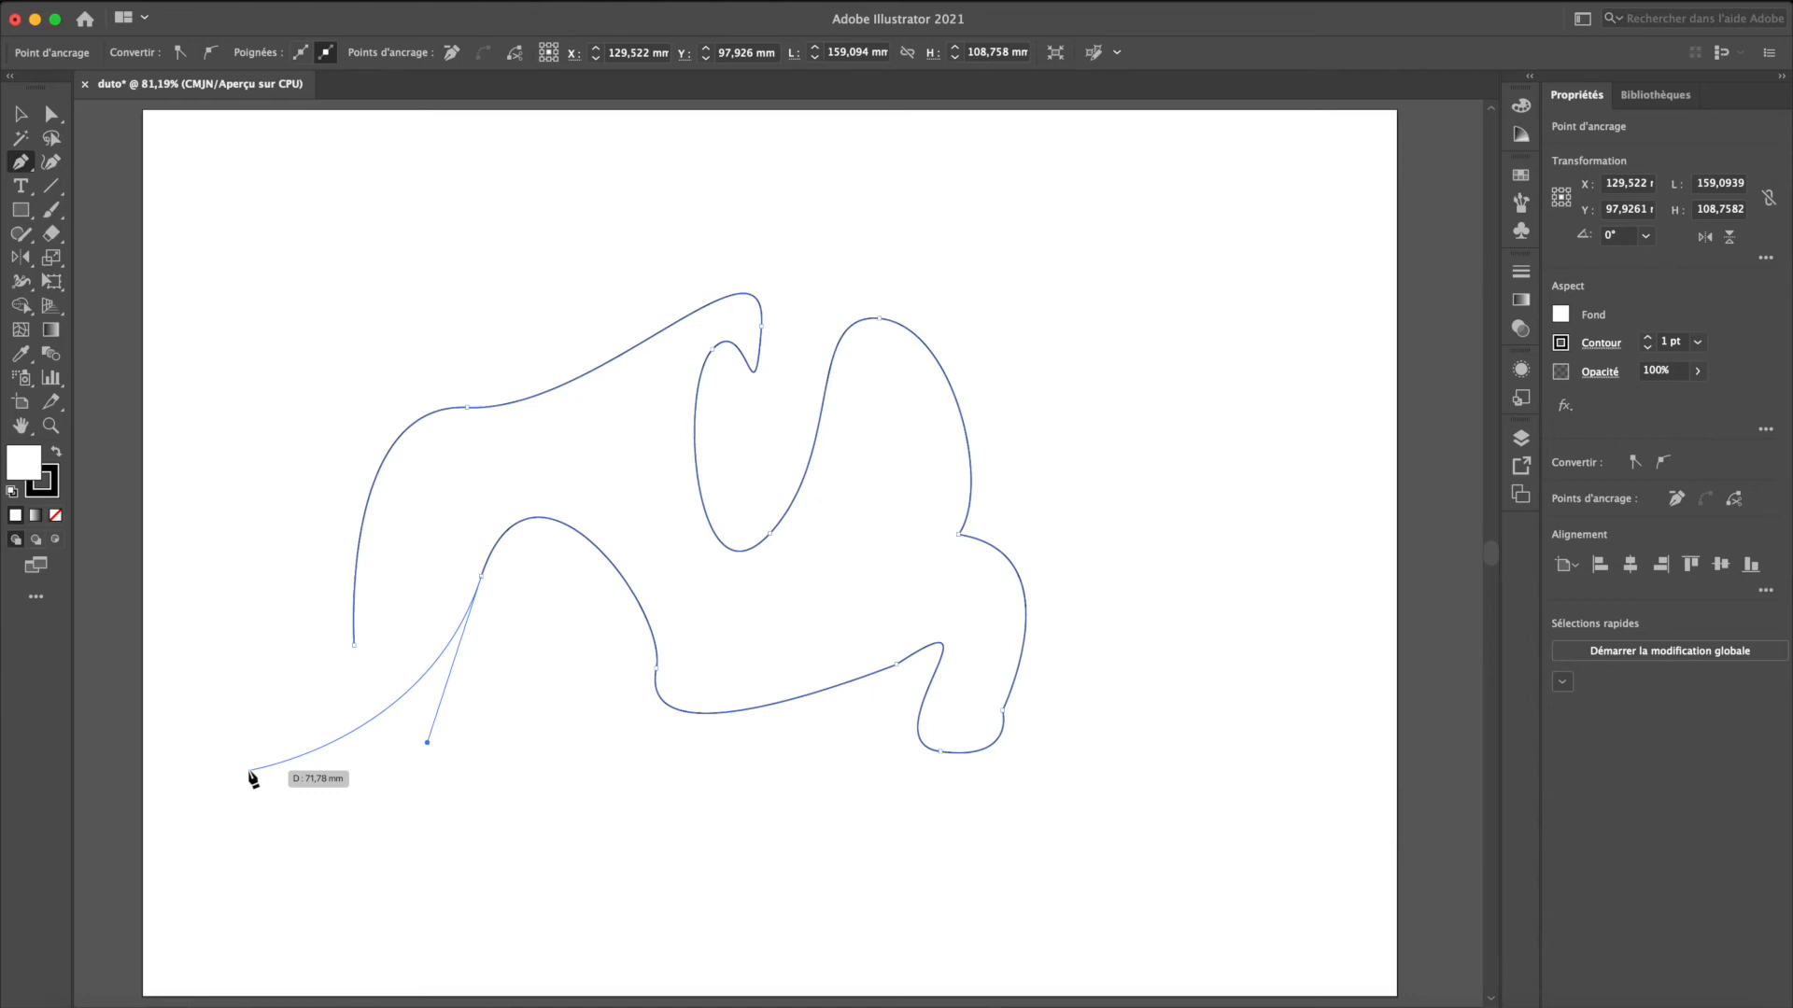
{"action": "left_click", "coordinate": [356, 645]}
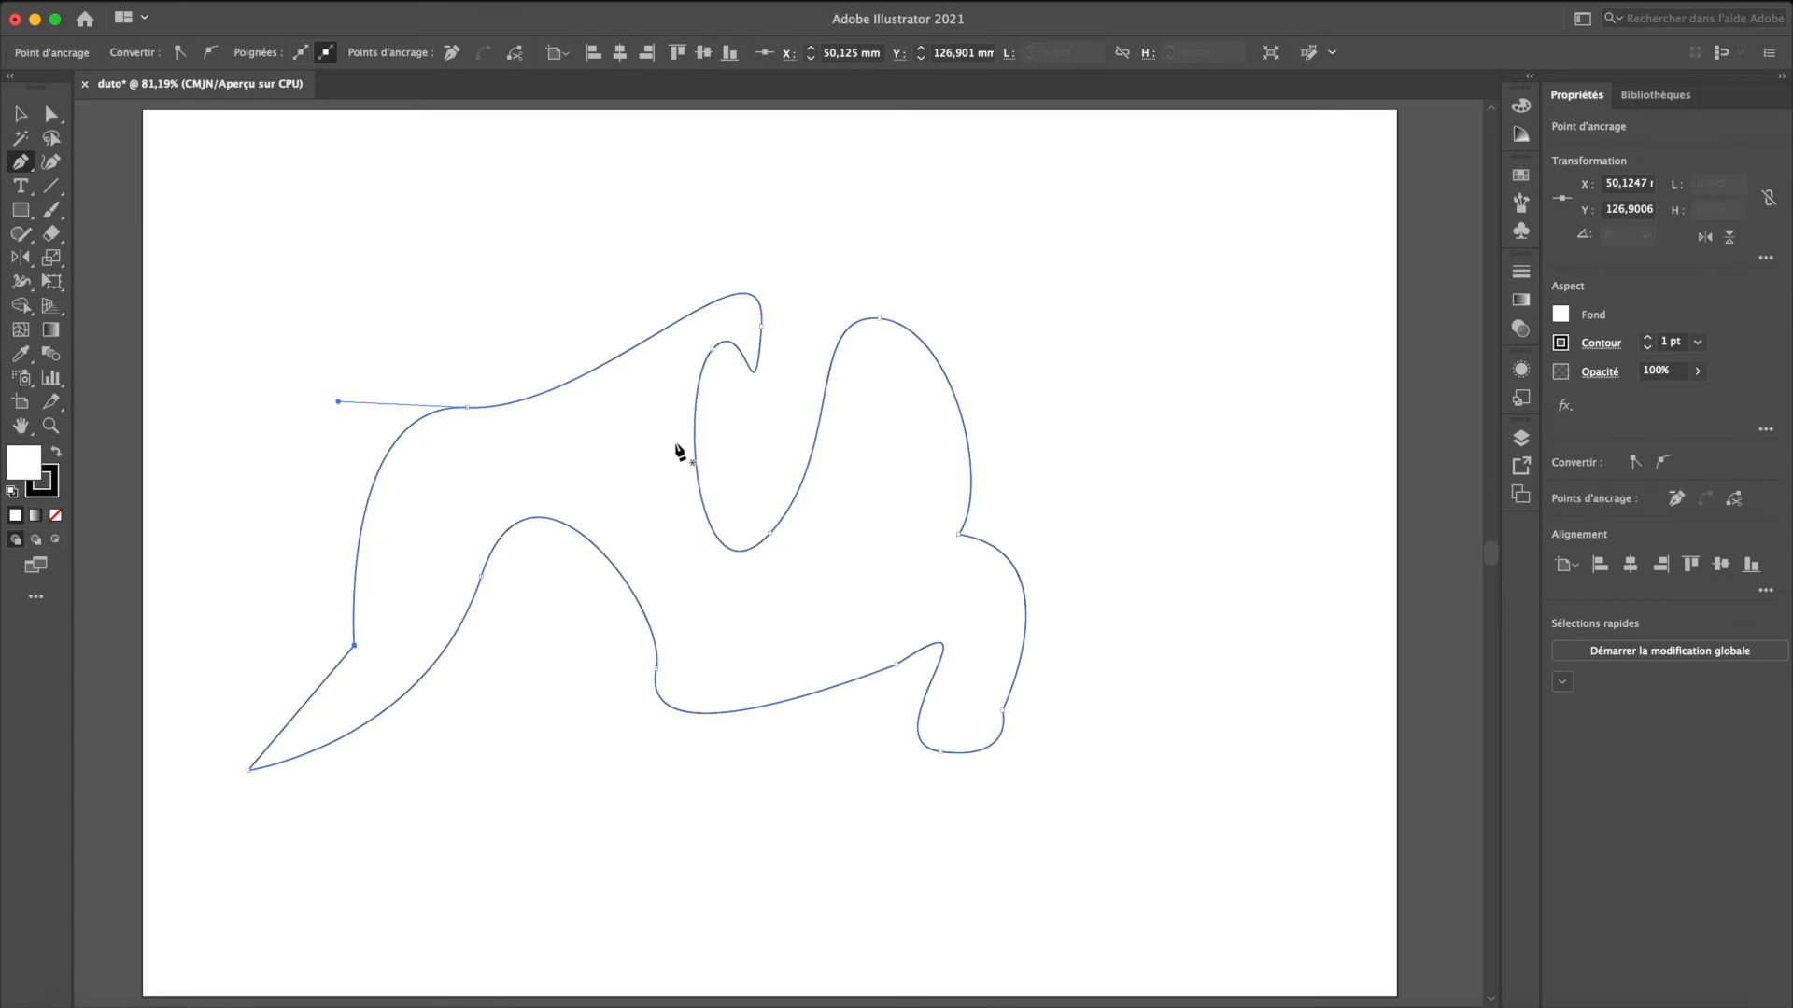
{"action": "left_click", "coordinate": [20, 114]}
{"action": "left_click", "coordinate": [541, 310]}
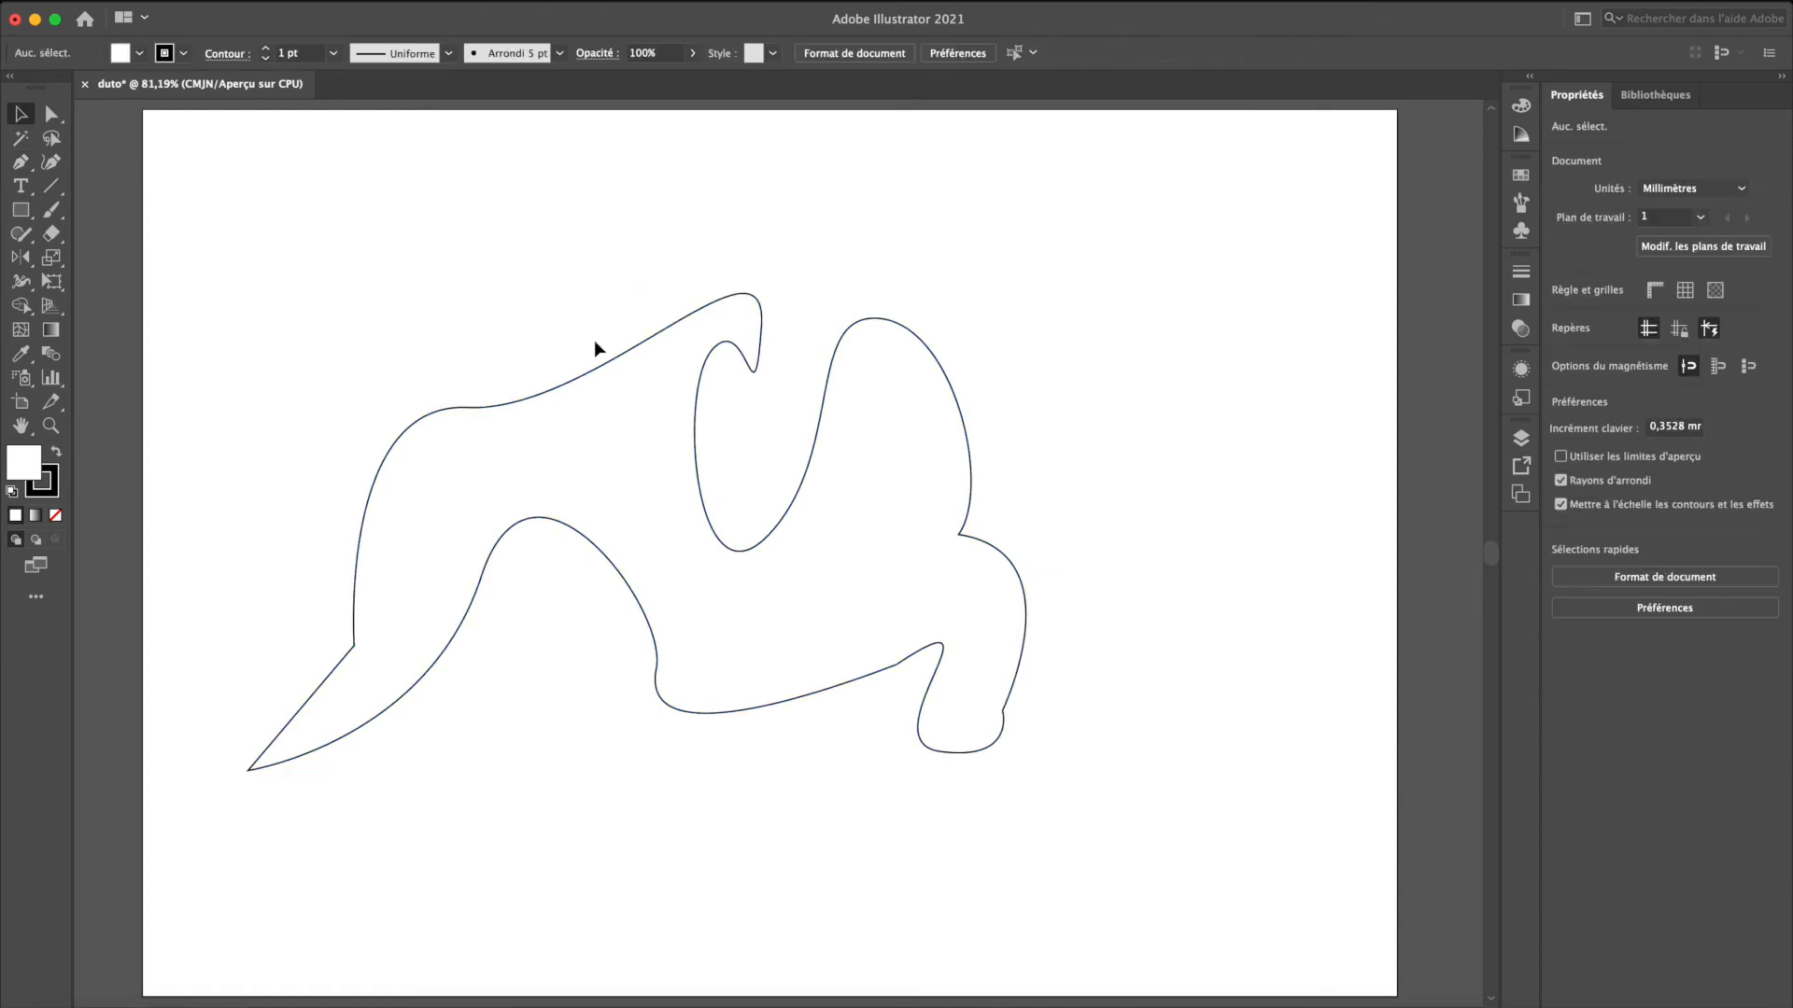
Move the whole closed outline to about X 148.5 mm, Y 67.6 mm in the upper part of the artboard
{"action": "left_click_drag", "start_coordinate": [621, 361], "coordinate": [631, 301]}
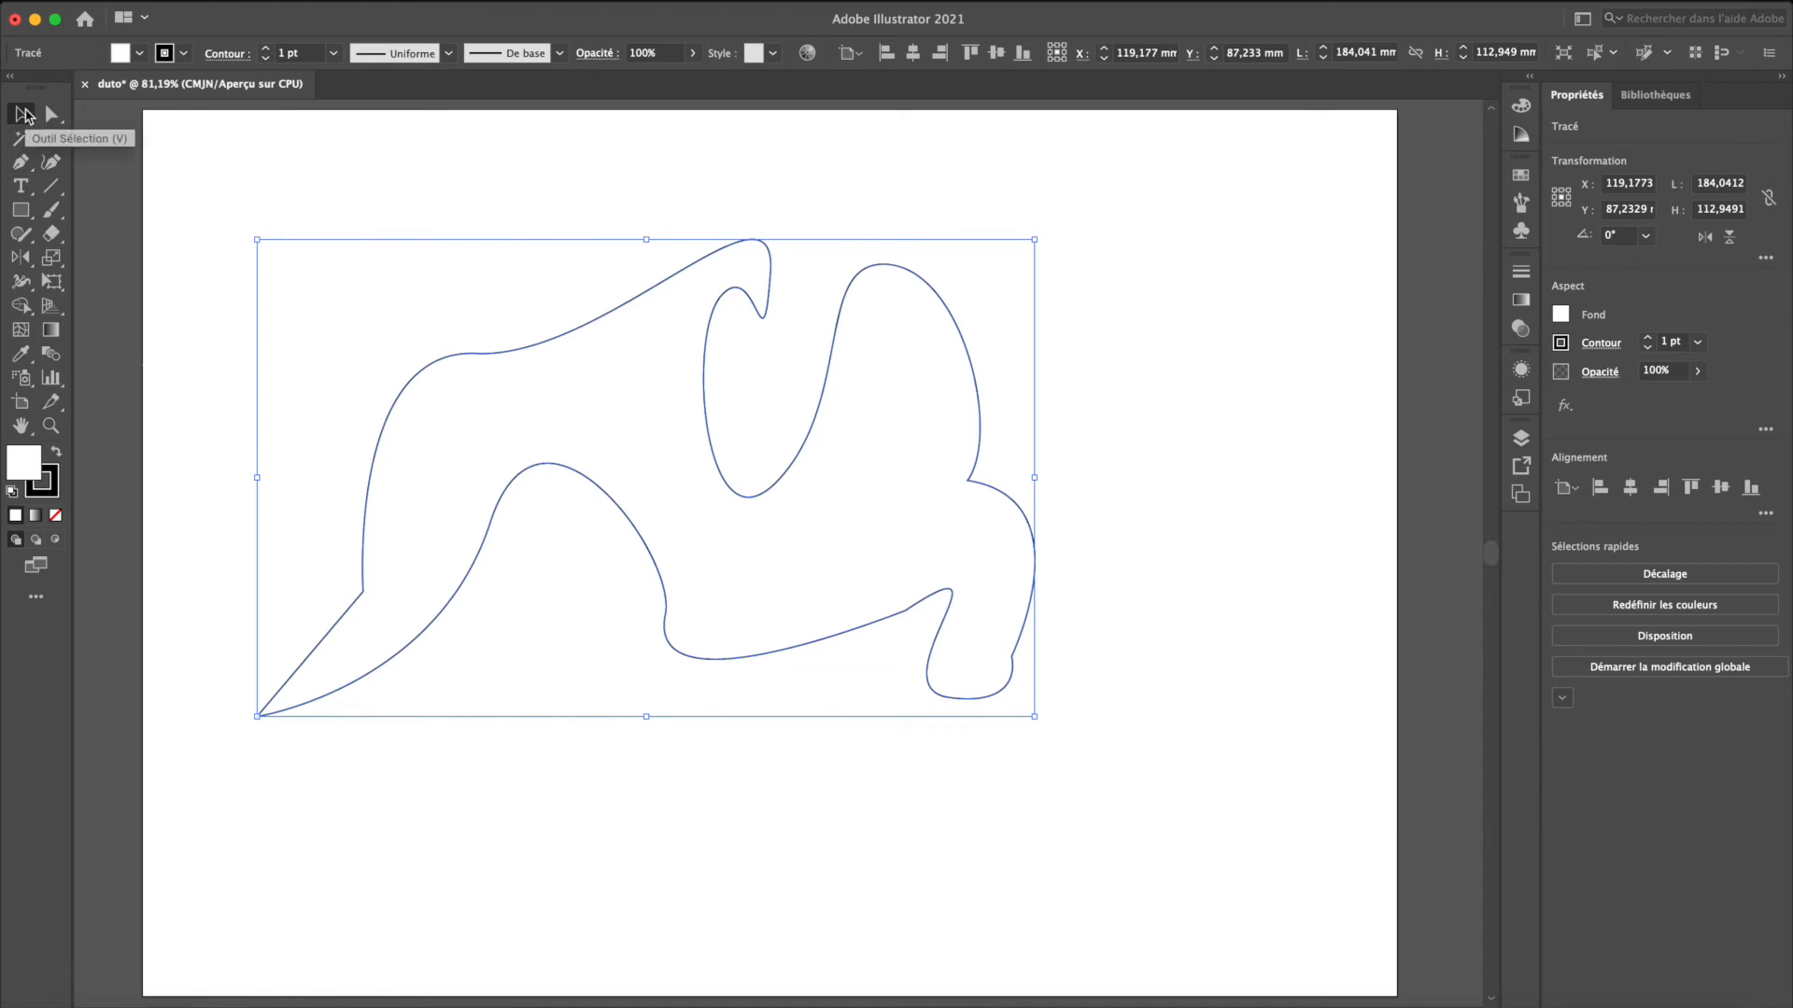
{"action": "key", "text": "a"}
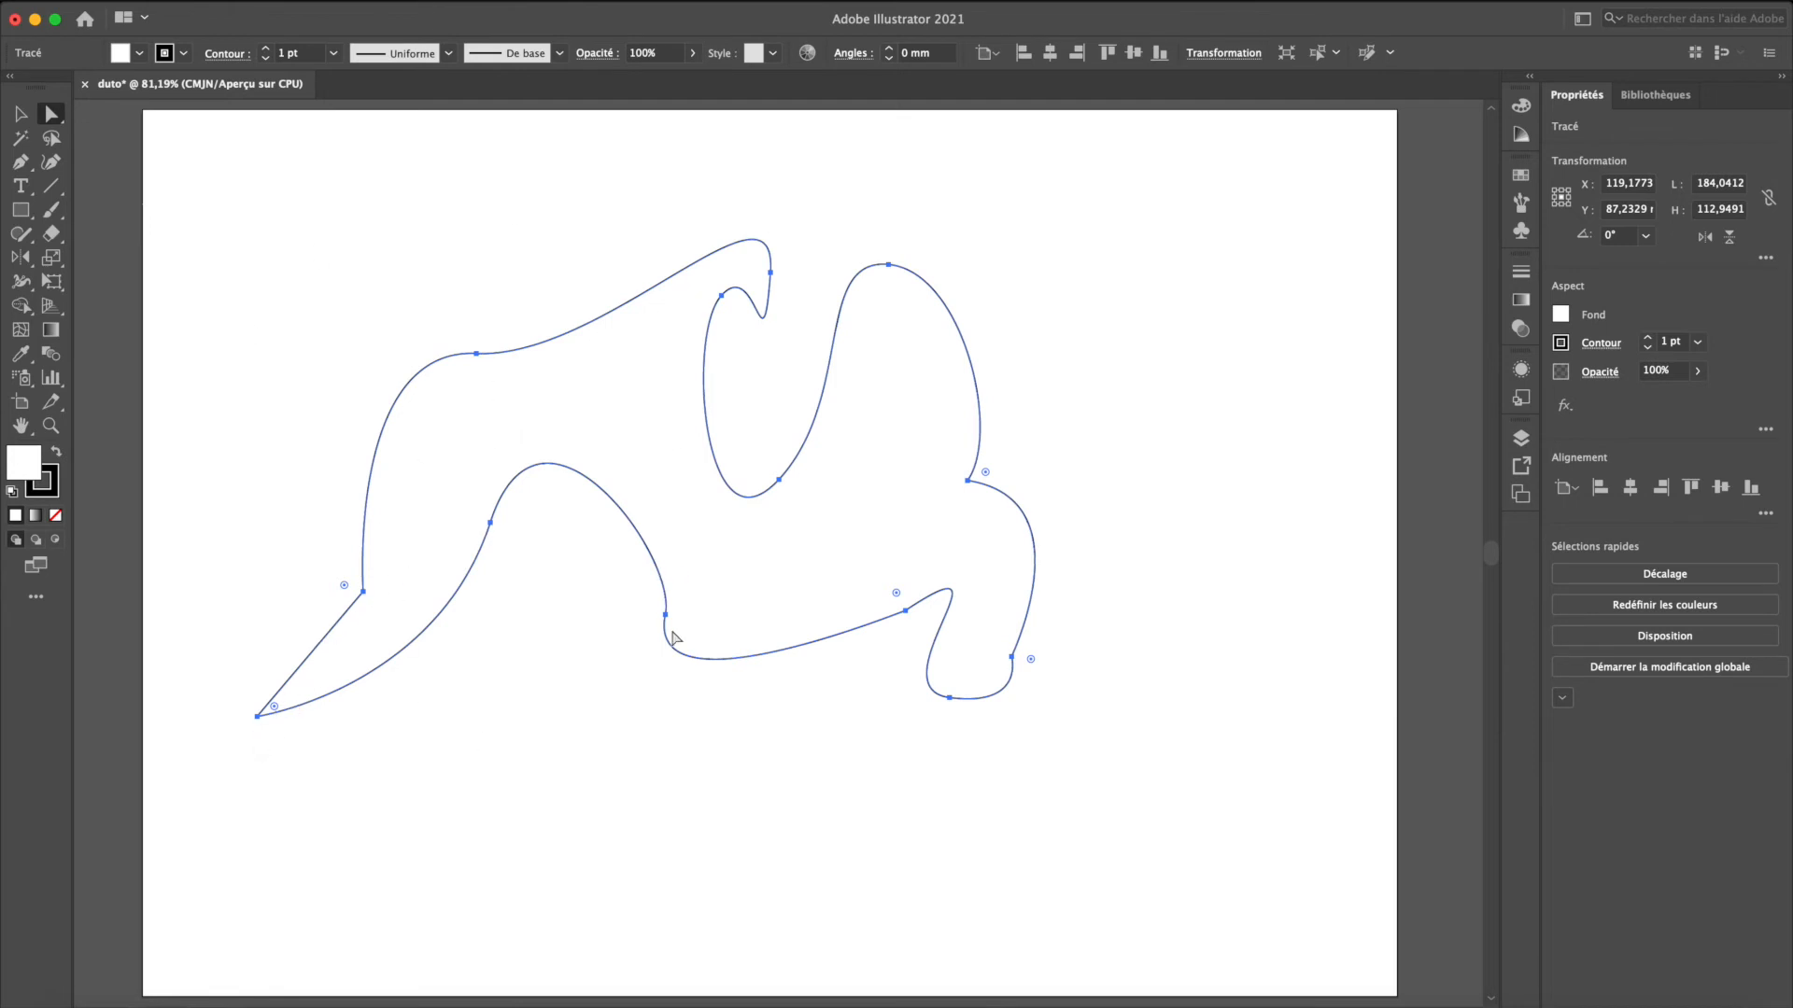
{"action": "left_click_drag", "start_coordinate": [476, 356], "coordinate": [600, 275]}
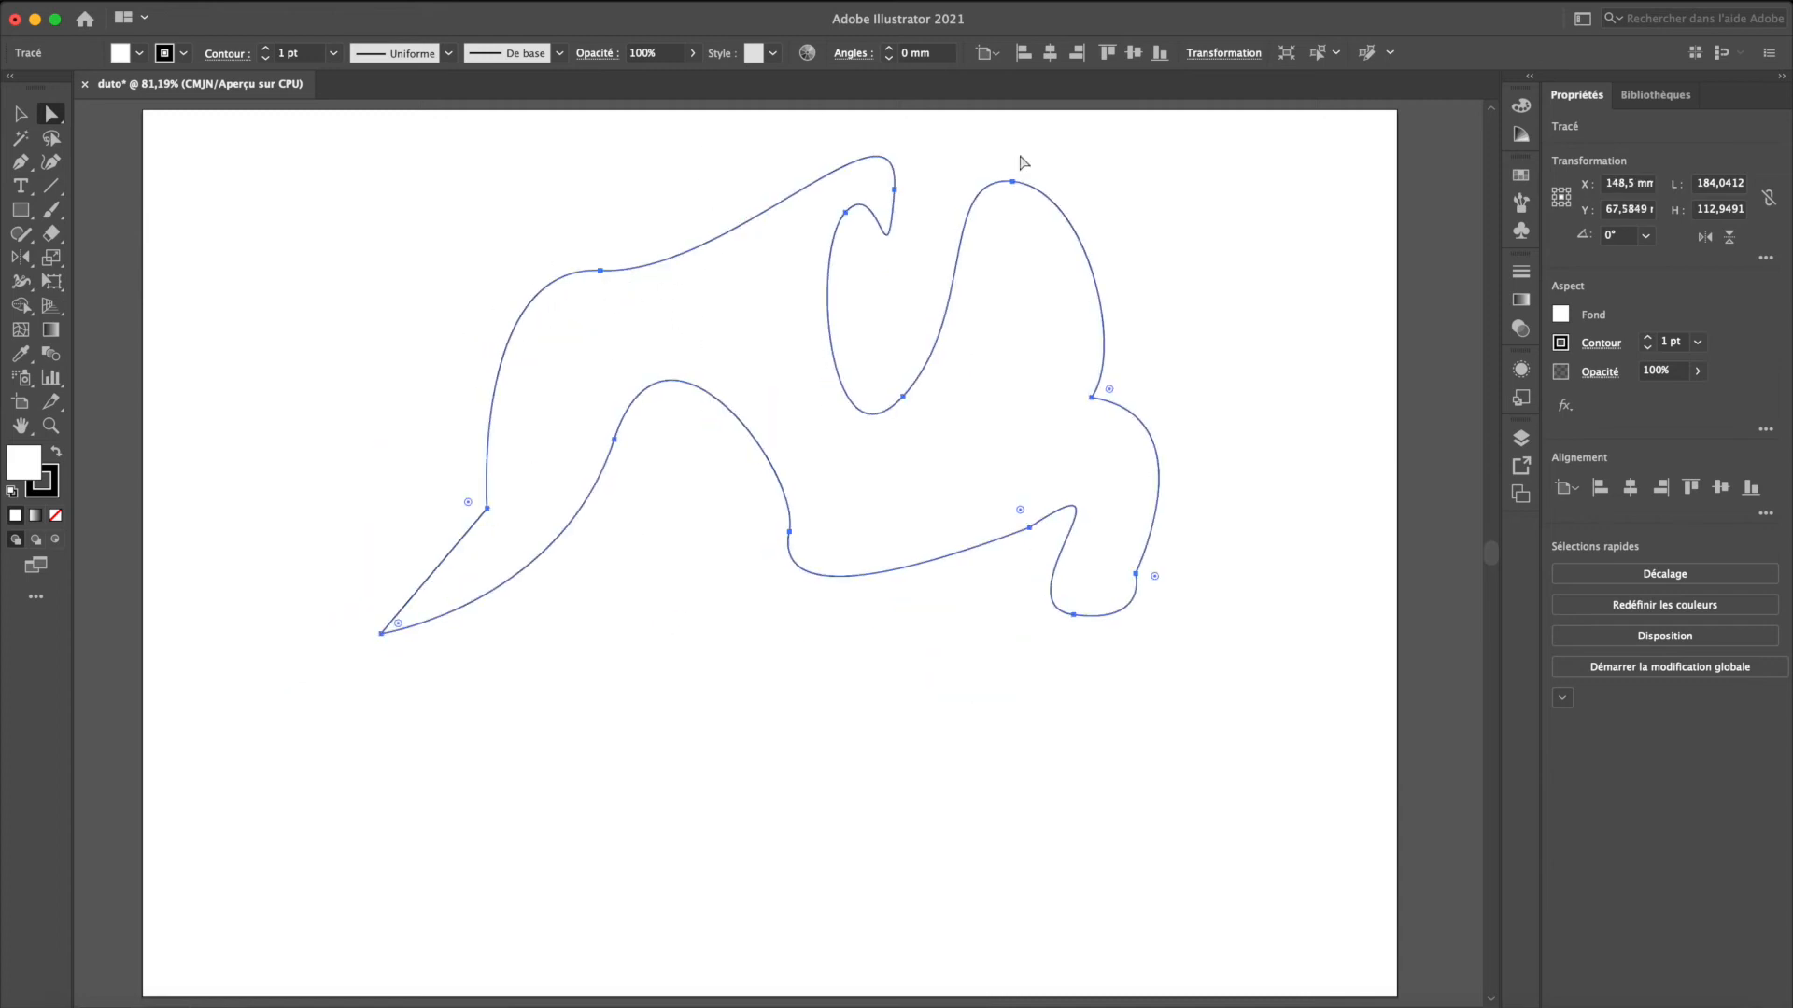
Move the outline's upper-left anchor to about X 107.7 mm, Y 54.9 mm, and the anchor at its pointed peak to about X 181.5 mm, Y 12.7 mm
{"action": "left_click_drag", "start_coordinate": [564, 232], "coordinate": [597, 341]}
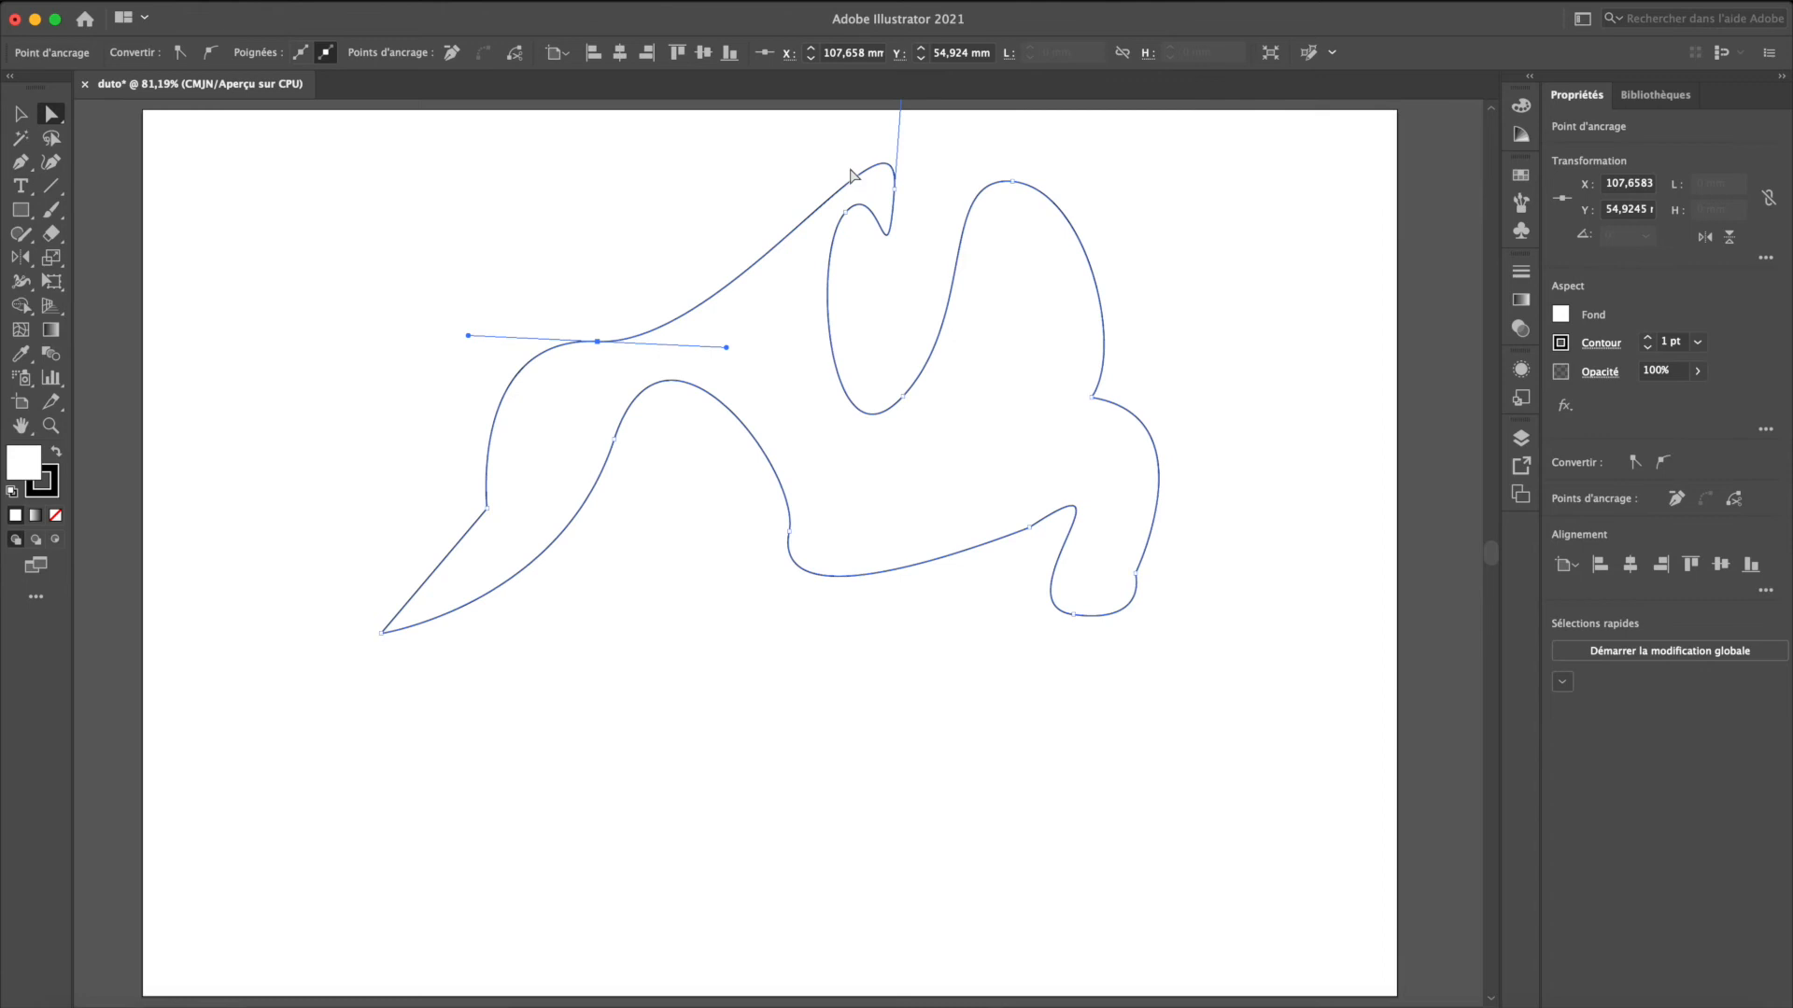
{"action": "left_click_drag", "start_coordinate": [896, 172], "coordinate": [909, 164]}
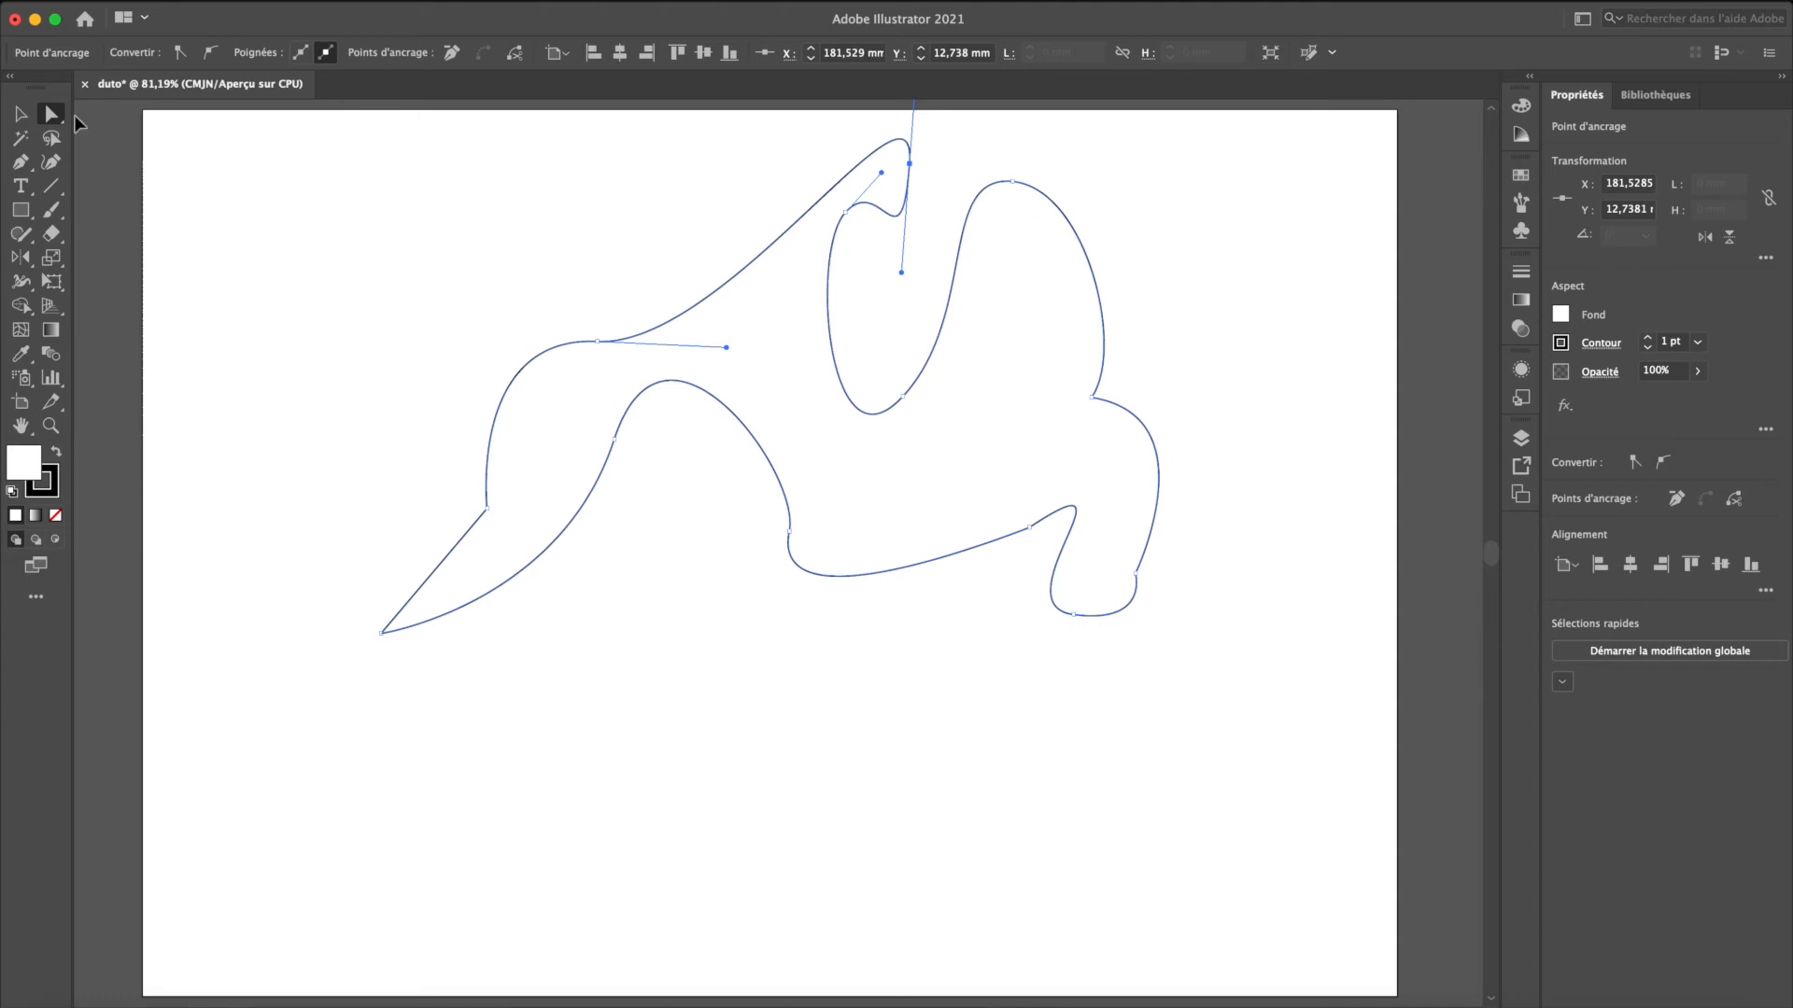
Delete the closed outline and draw a rectangle about 93.3 × 54.5 mm on the empty artboard
{"action": "key", "text": "v"}
{"action": "key", "text": "Delete"}
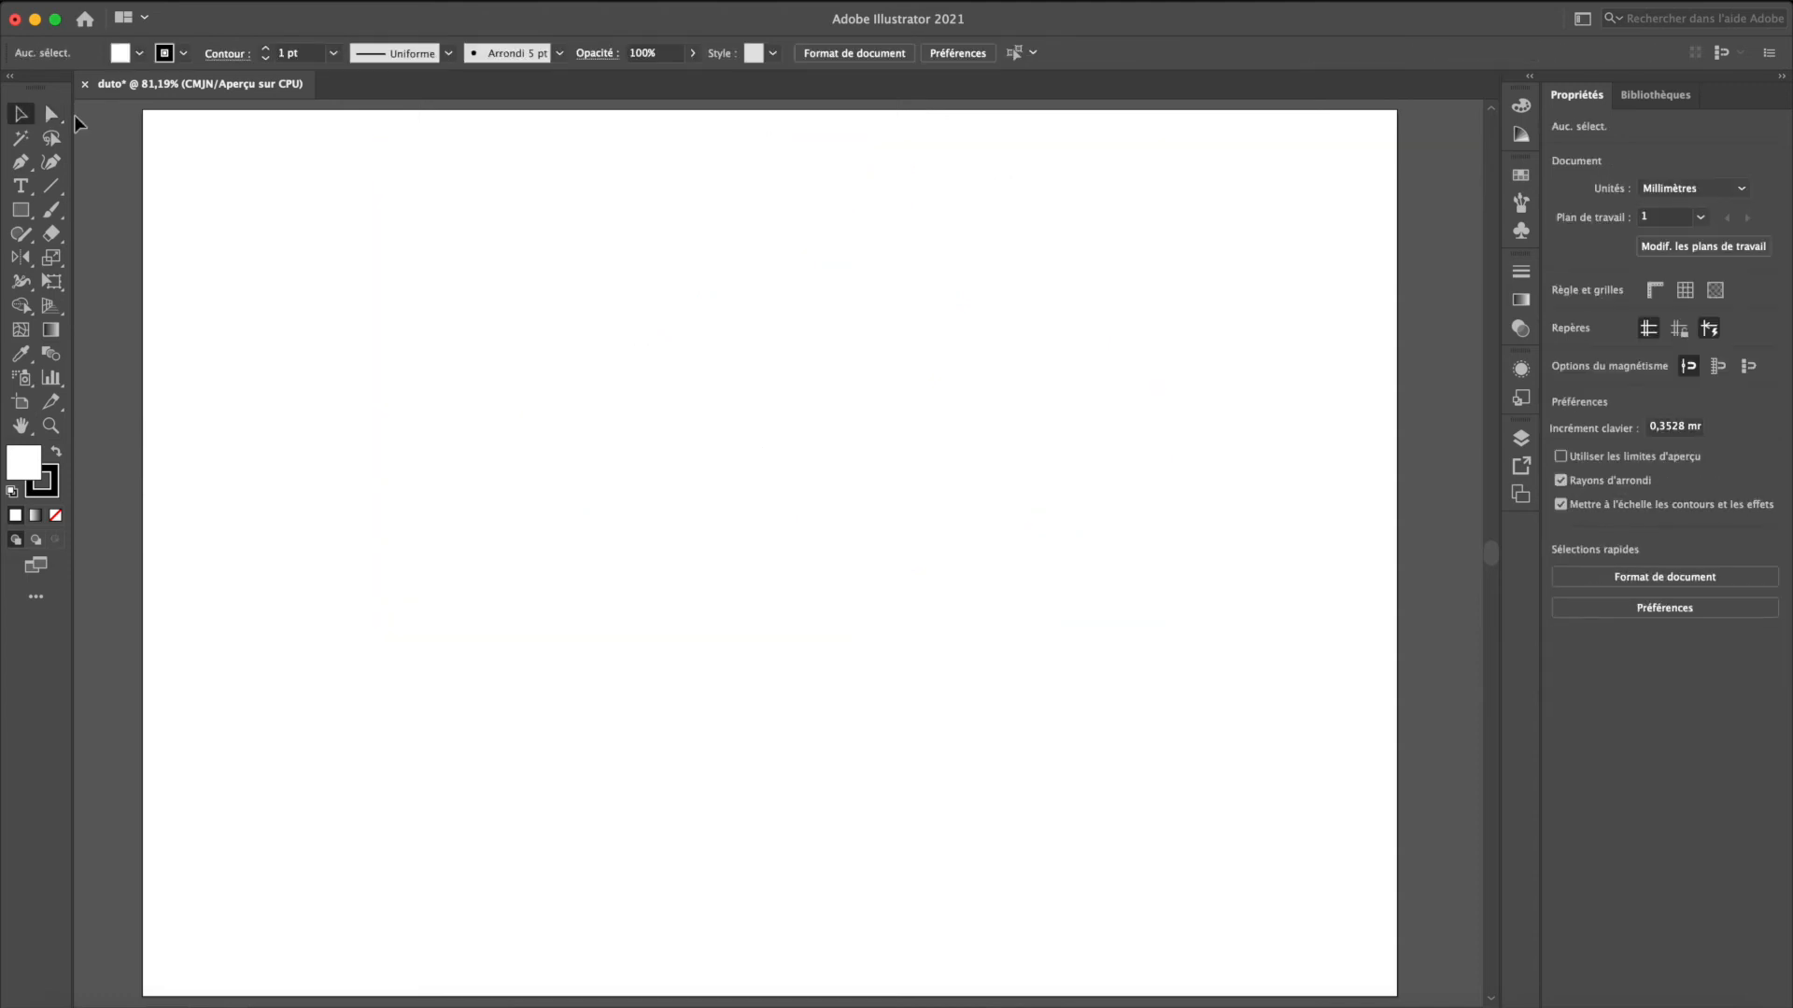
{"action": "key", "text": "m"}
{"action": "left_click_drag", "start_coordinate": [461, 369], "coordinate": [854, 598]}
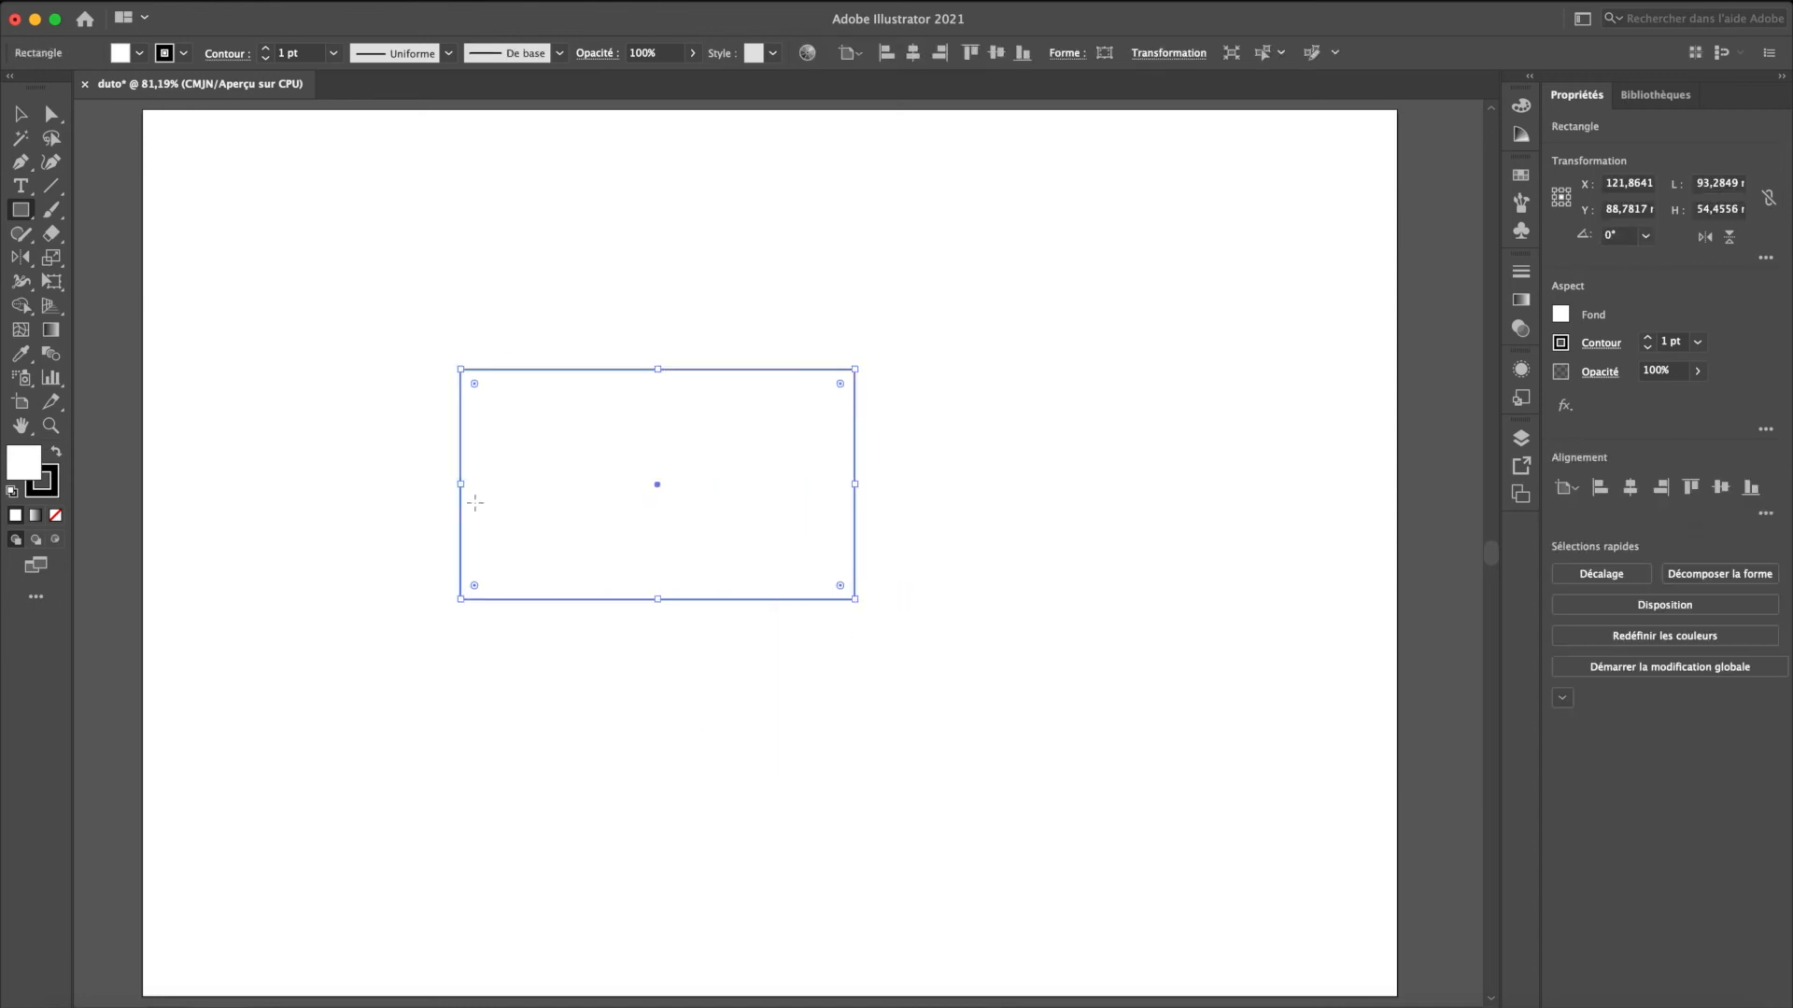
Move the rectangle's upper-left corner to about X 116.9, Y 61.6 mm and its lower-right to X 102.9, Y 136.1 mm, rounding the latter by 37.6 mm
{"action": "key", "text": "a"}
{"action": "left_click_drag", "start_coordinate": [411, 344], "coordinate": [636, 370]}
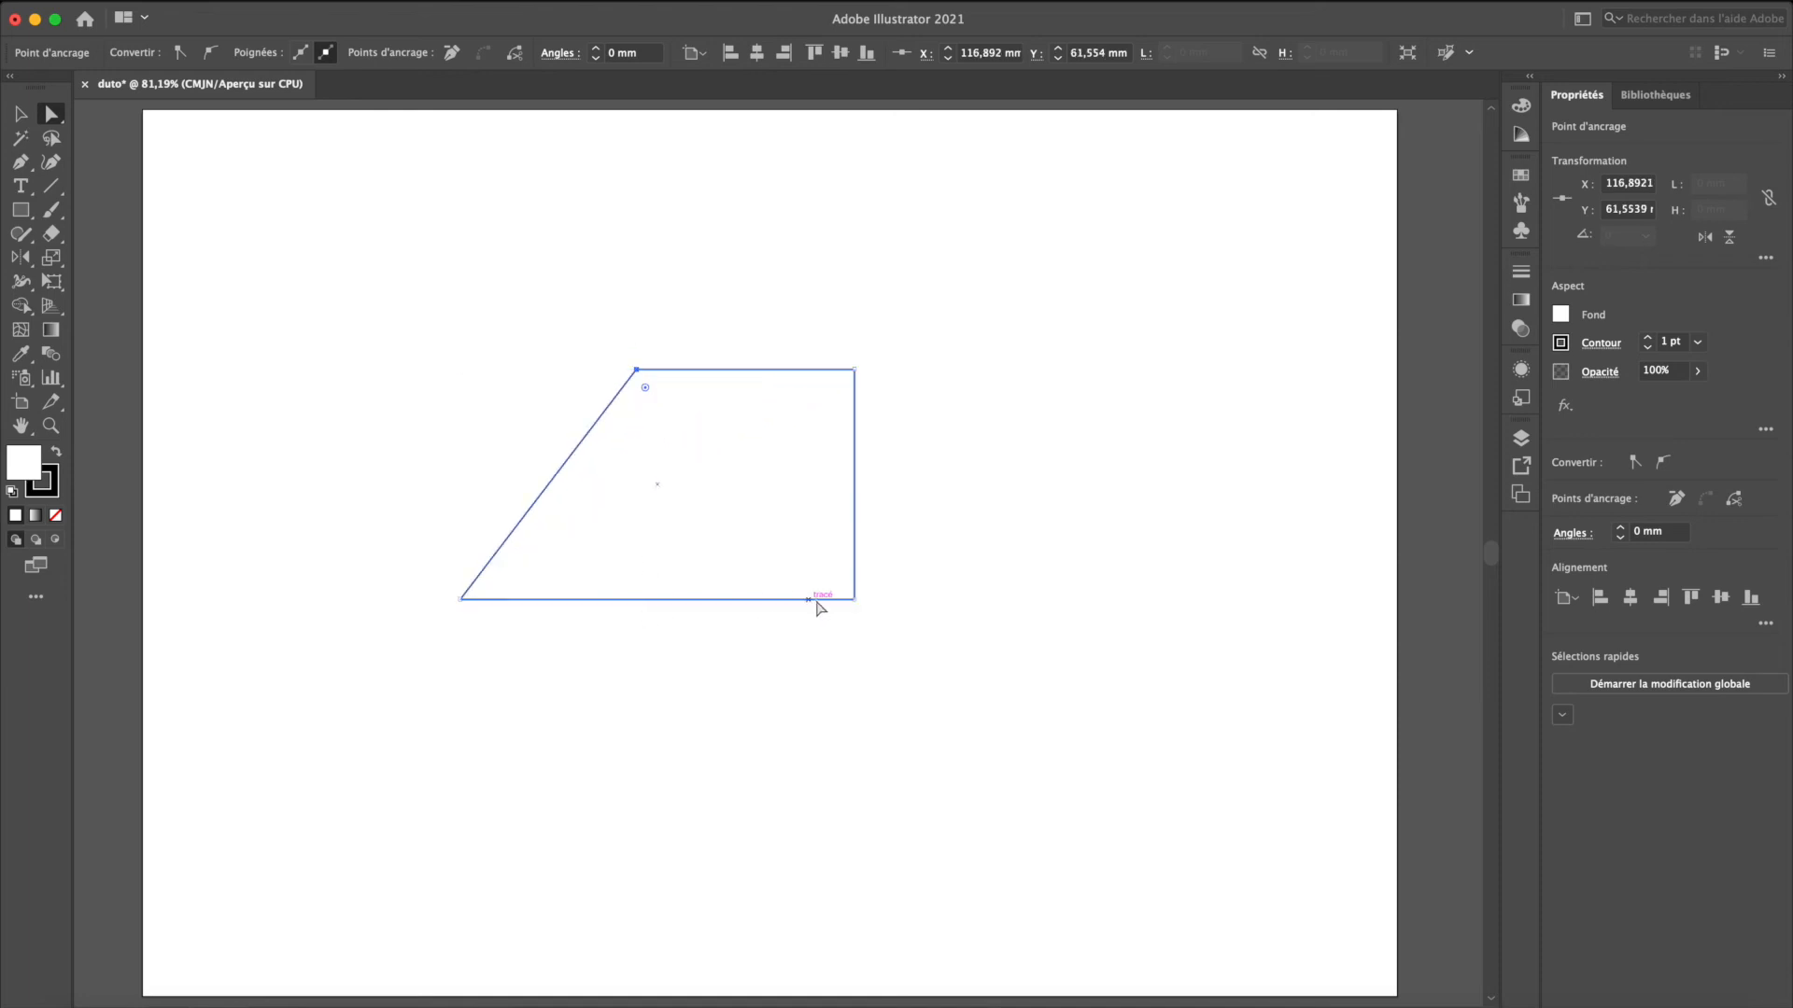
{"action": "left_click_drag", "start_coordinate": [853, 599], "coordinate": [577, 684]}
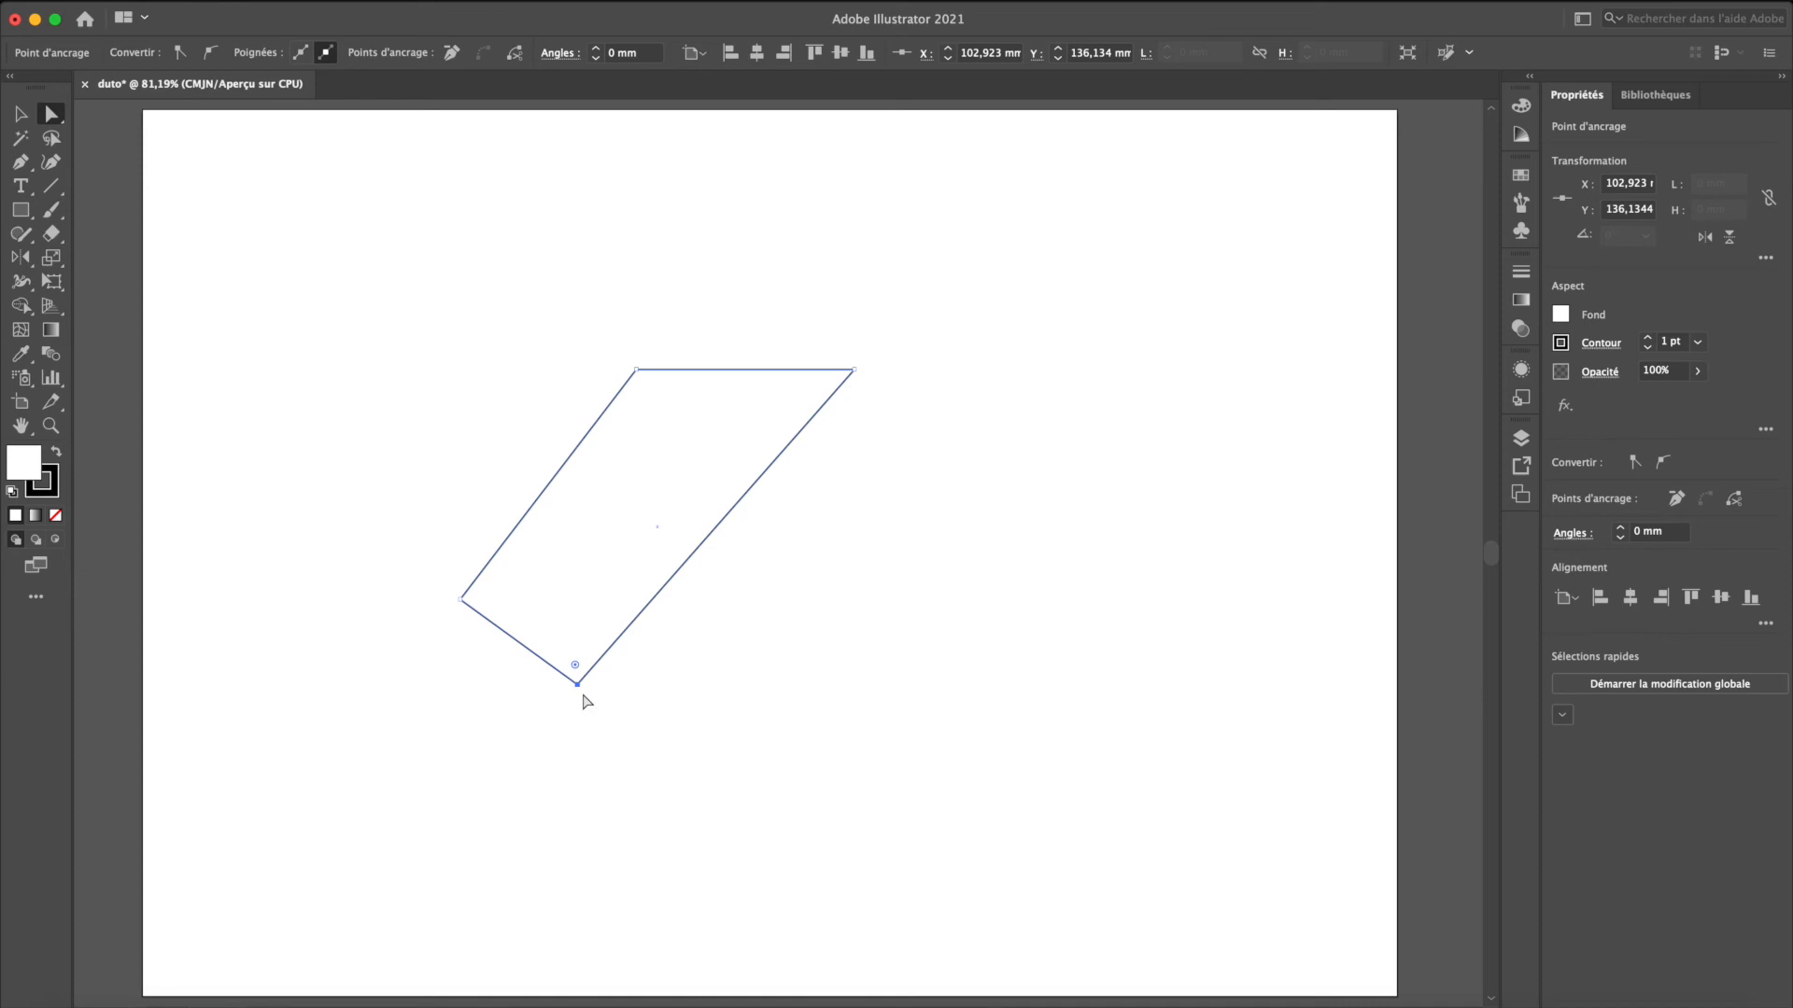
{"action": "left_click_drag", "start_coordinate": [430, 590], "coordinate": [581, 449]}
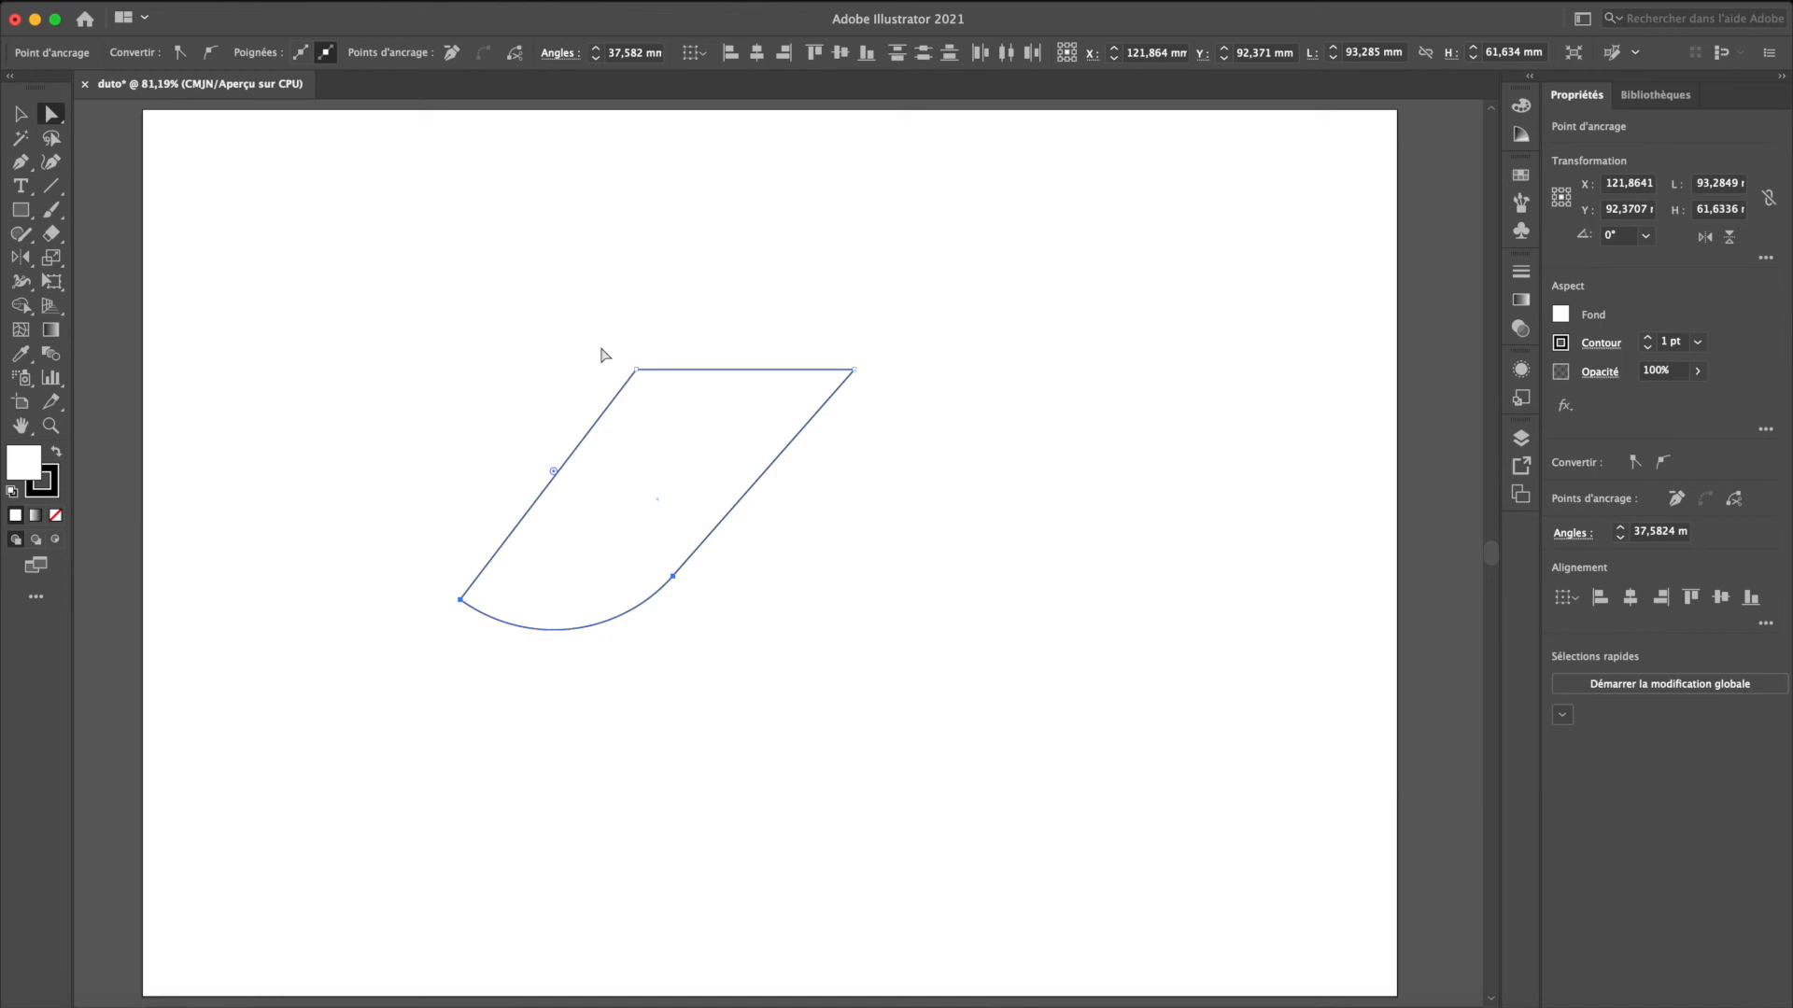
Shift the top edge, and move it with the arc's right end anchor until the shape spans about 172.4 × 78.2 mm; deselect it
{"action": "left_click_drag", "start_coordinate": [598, 294], "coordinate": [921, 440]}
{"action": "left_click_drag", "start_coordinate": [855, 371], "coordinate": [859, 445]}
{"action": "left_click_drag", "start_coordinate": [581, 273], "coordinate": [946, 628]}
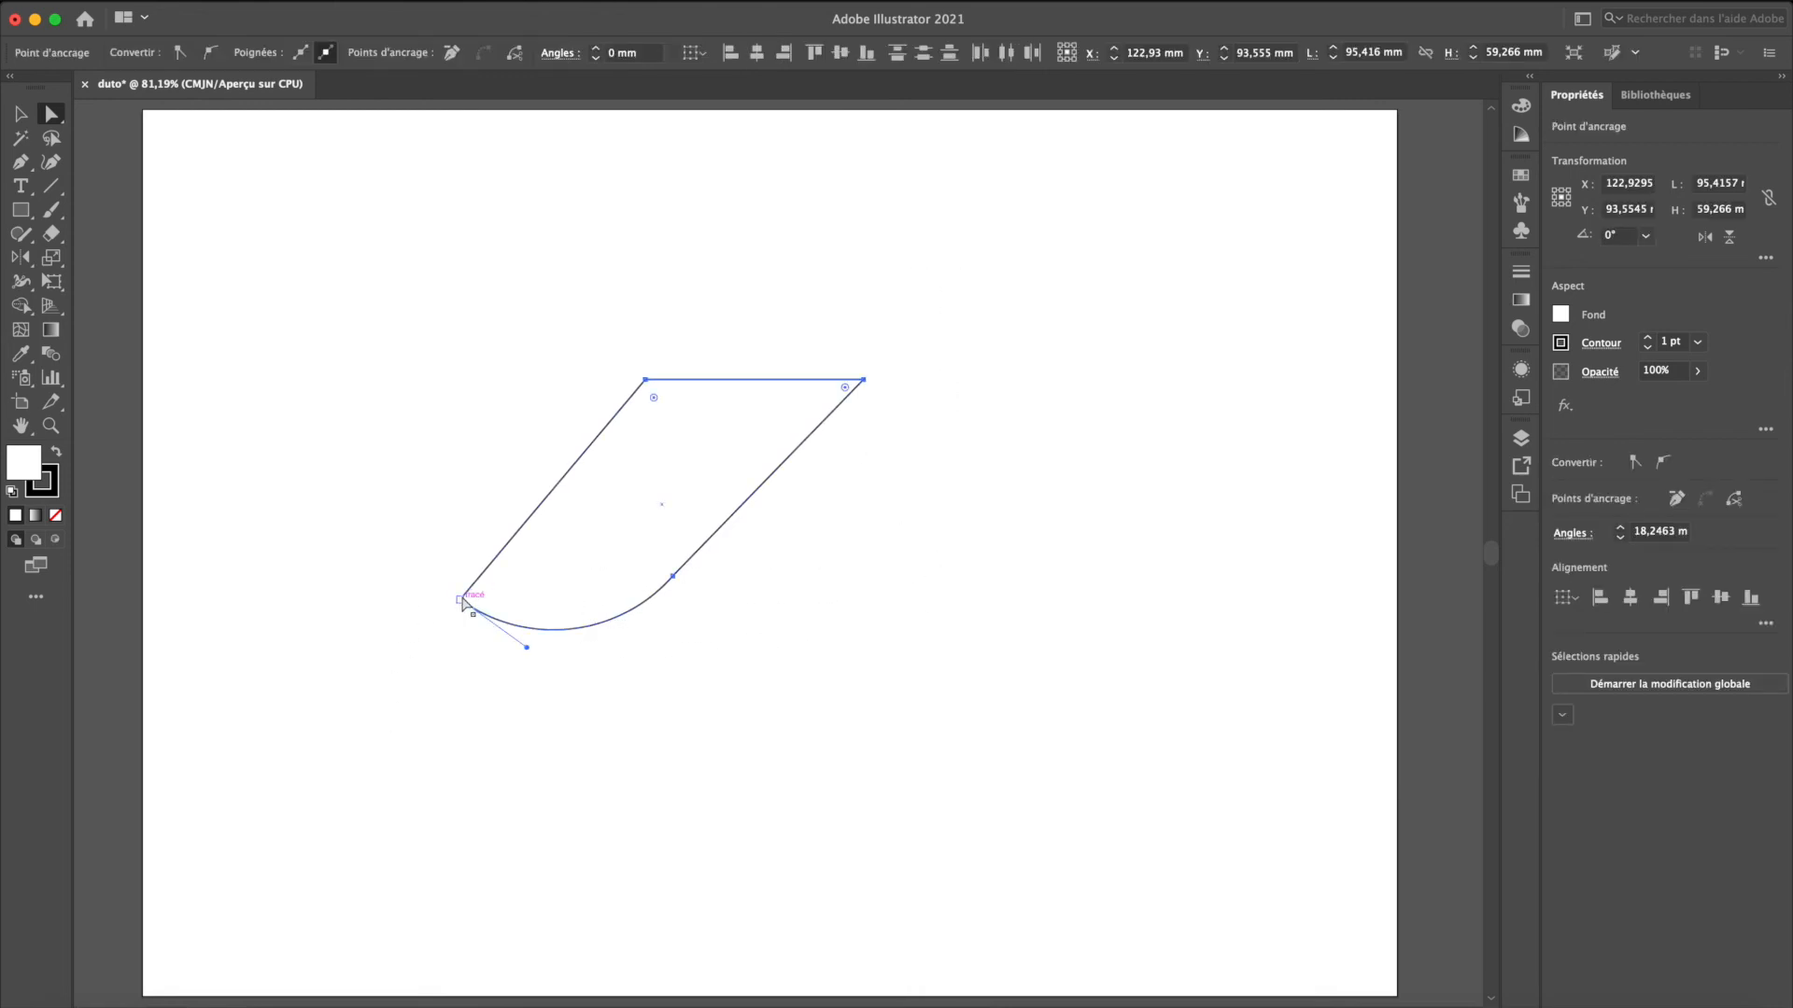
{"action": "left_click_drag", "start_coordinate": [863, 381], "coordinate": [1188, 282]}
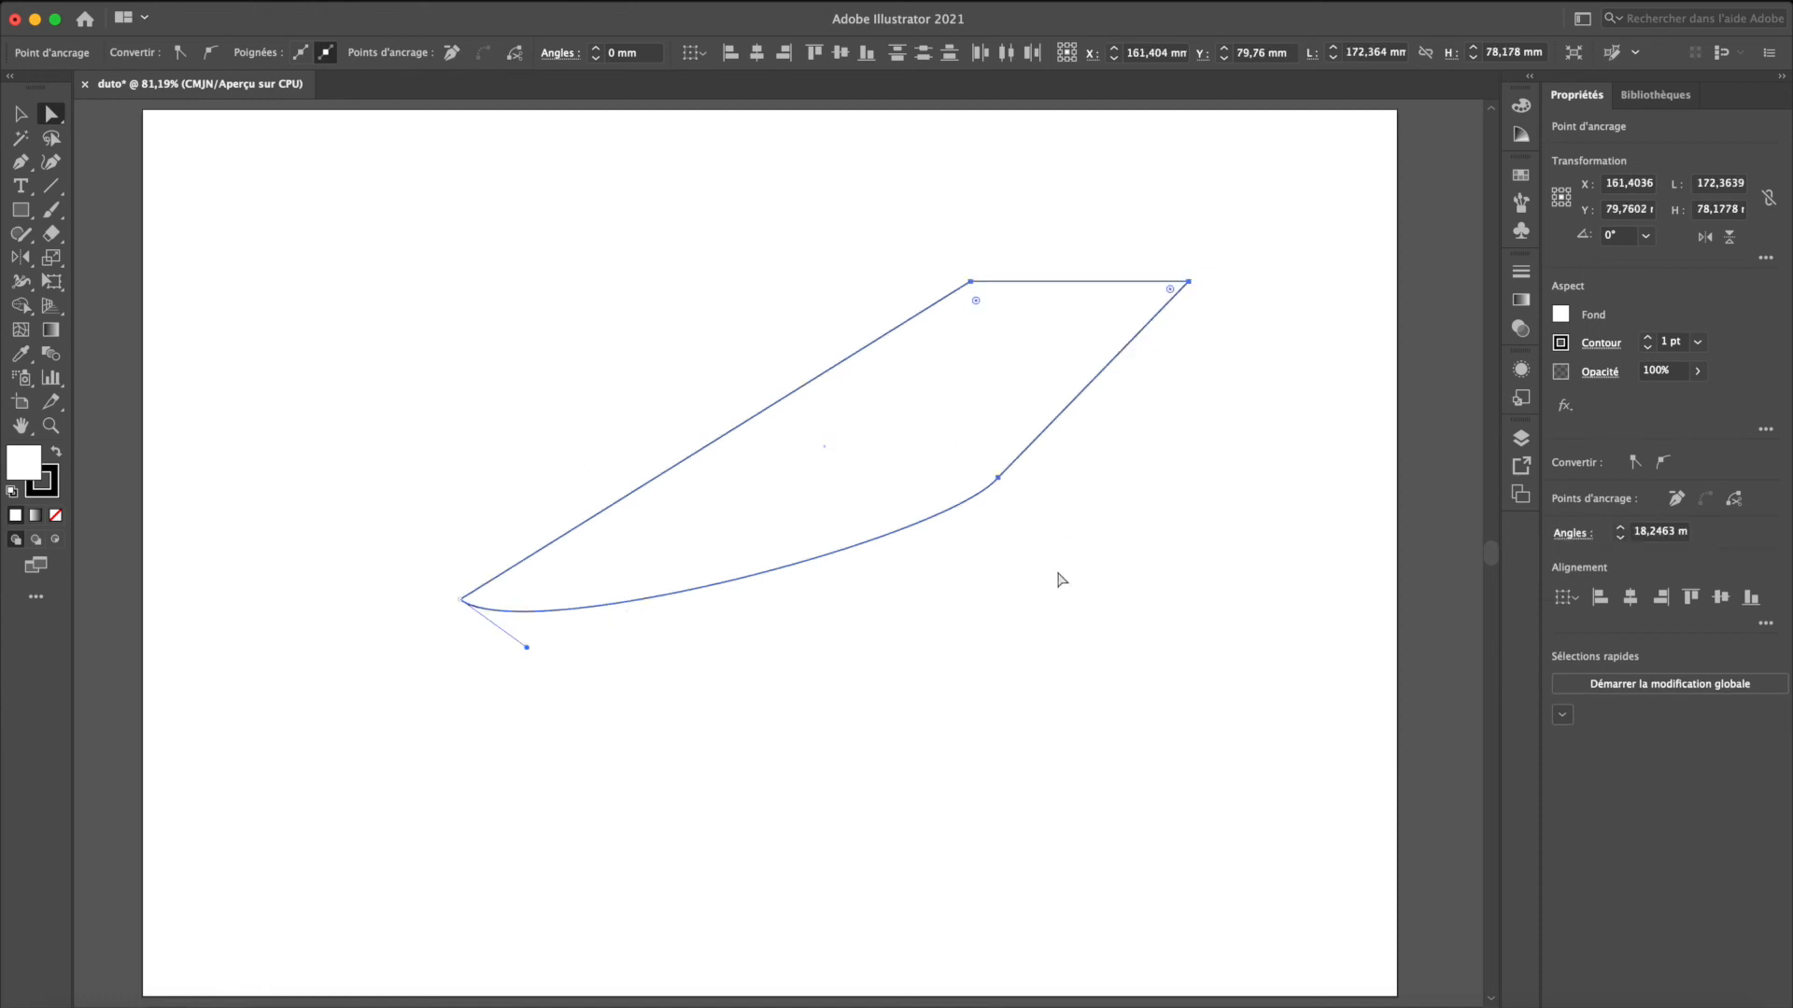
{"action": "left_click", "coordinate": [1058, 542]}
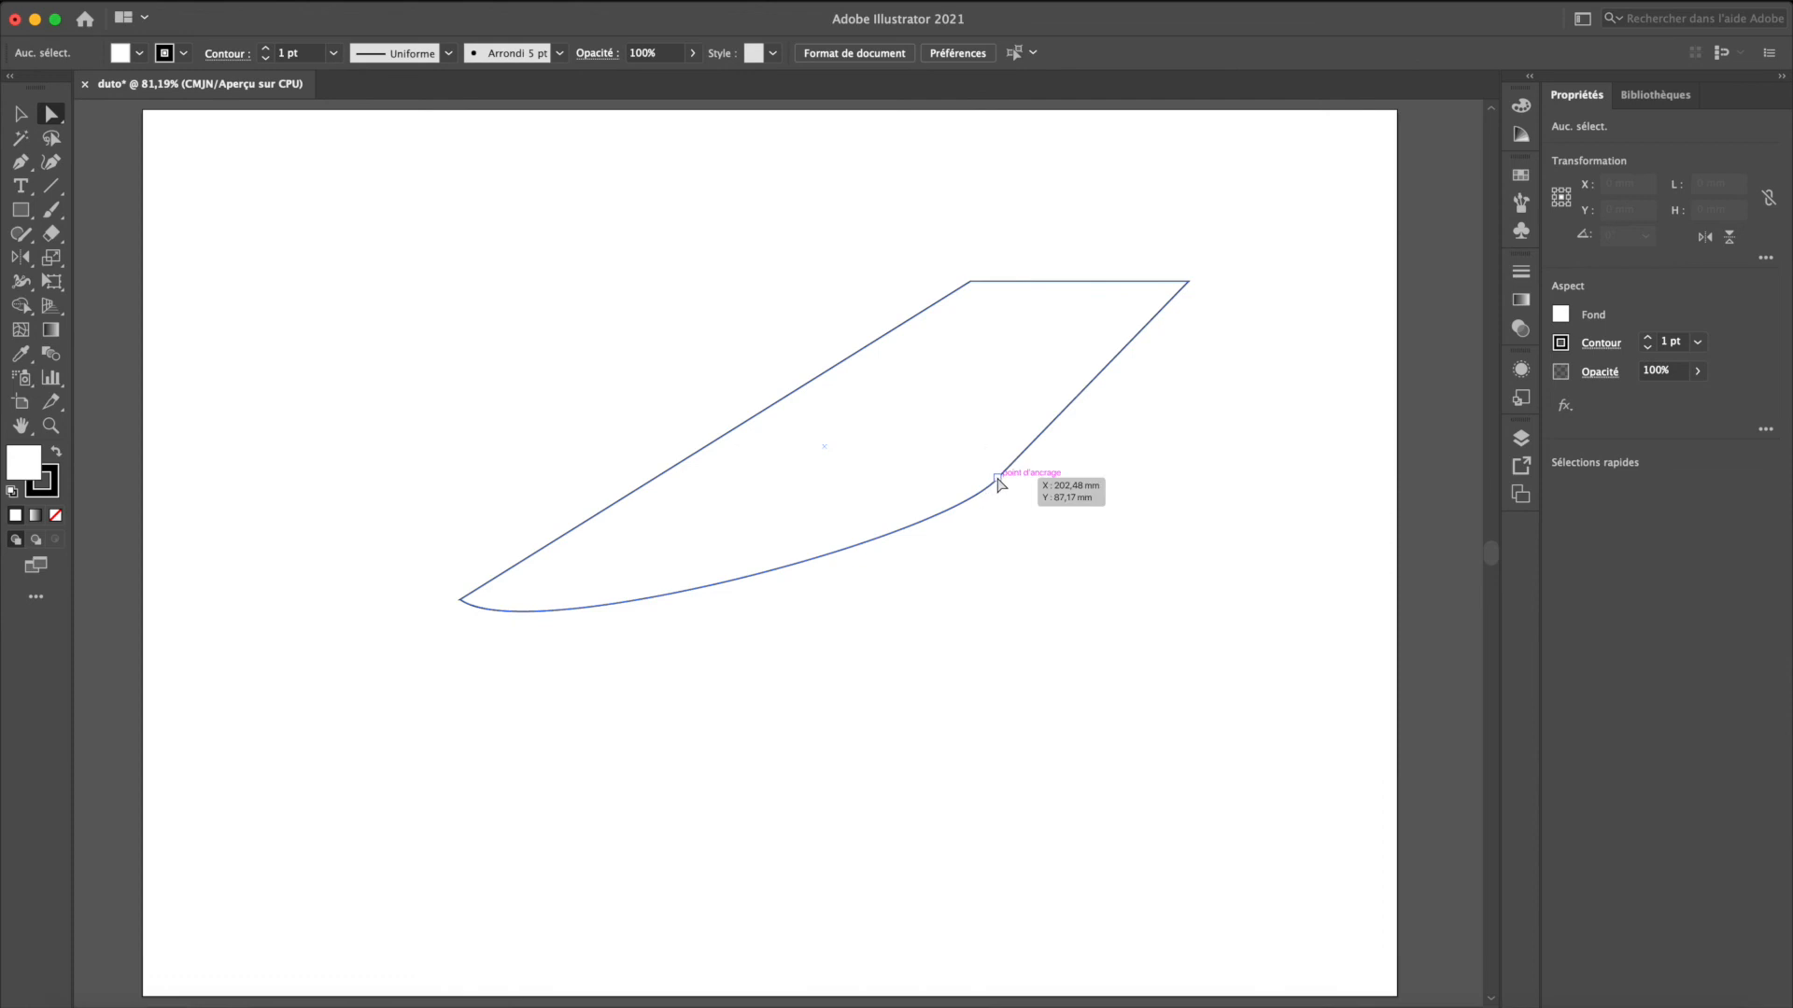
Bend the lower edge into an S-curve by swinging its right anchor's handle downward and its left anchor's handle upward
{"action": "left_click", "coordinate": [998, 478]}
{"action": "left_click_drag", "start_coordinate": [943, 538], "coordinate": [929, 634]}
{"action": "left_click_drag", "start_coordinate": [527, 647], "coordinate": [451, 436]}
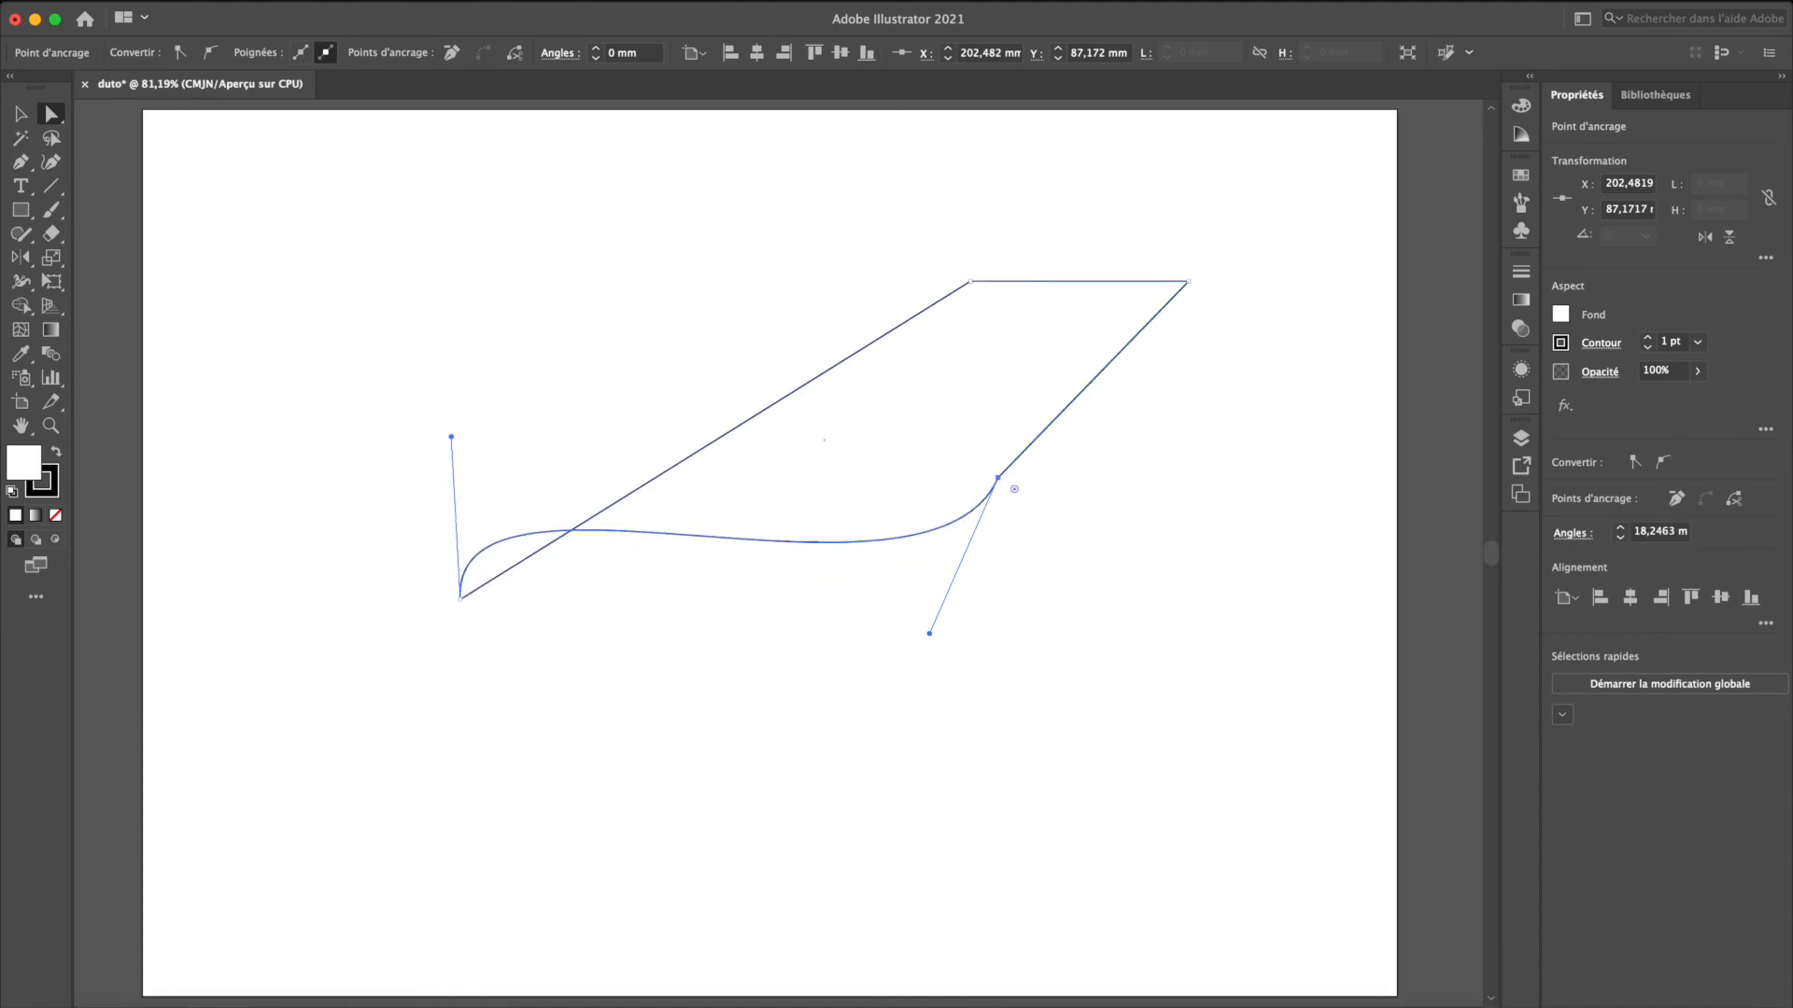
Switch to the Selection tool and deselect the reshaped rectangle and the linked pizza image
{"action": "key", "text": "v"}
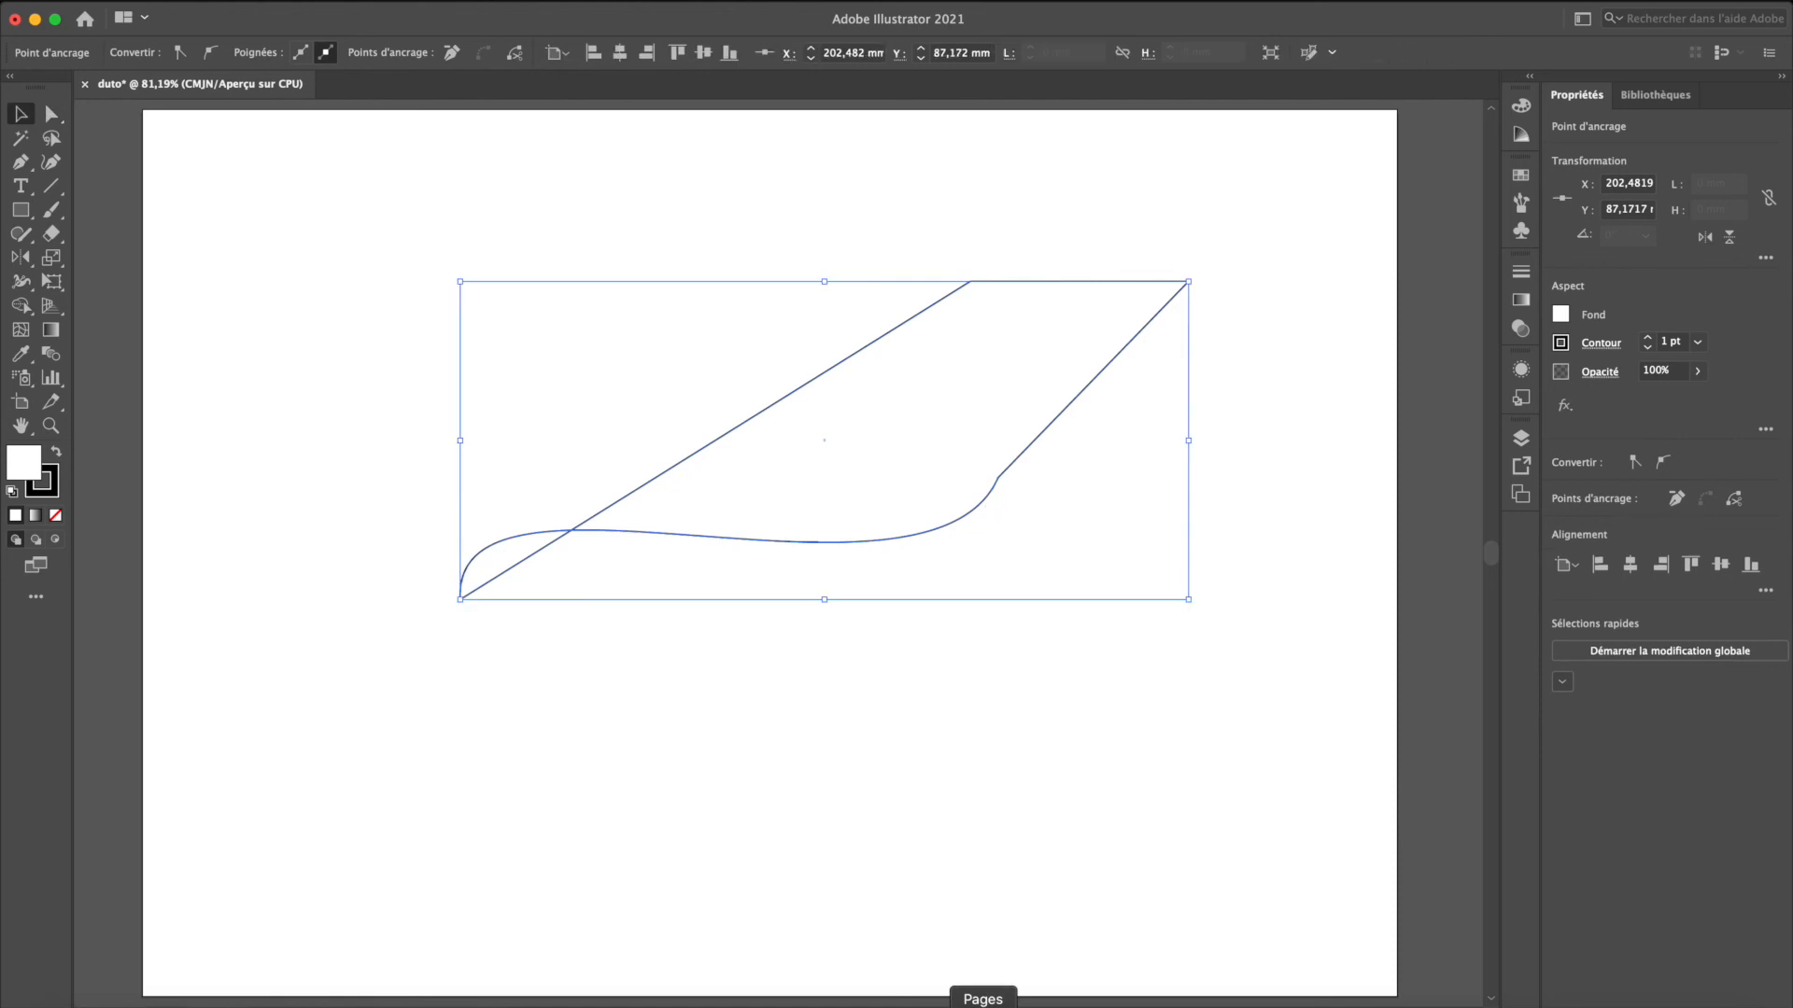
{"action": "key", "text": "super+shift+a"}
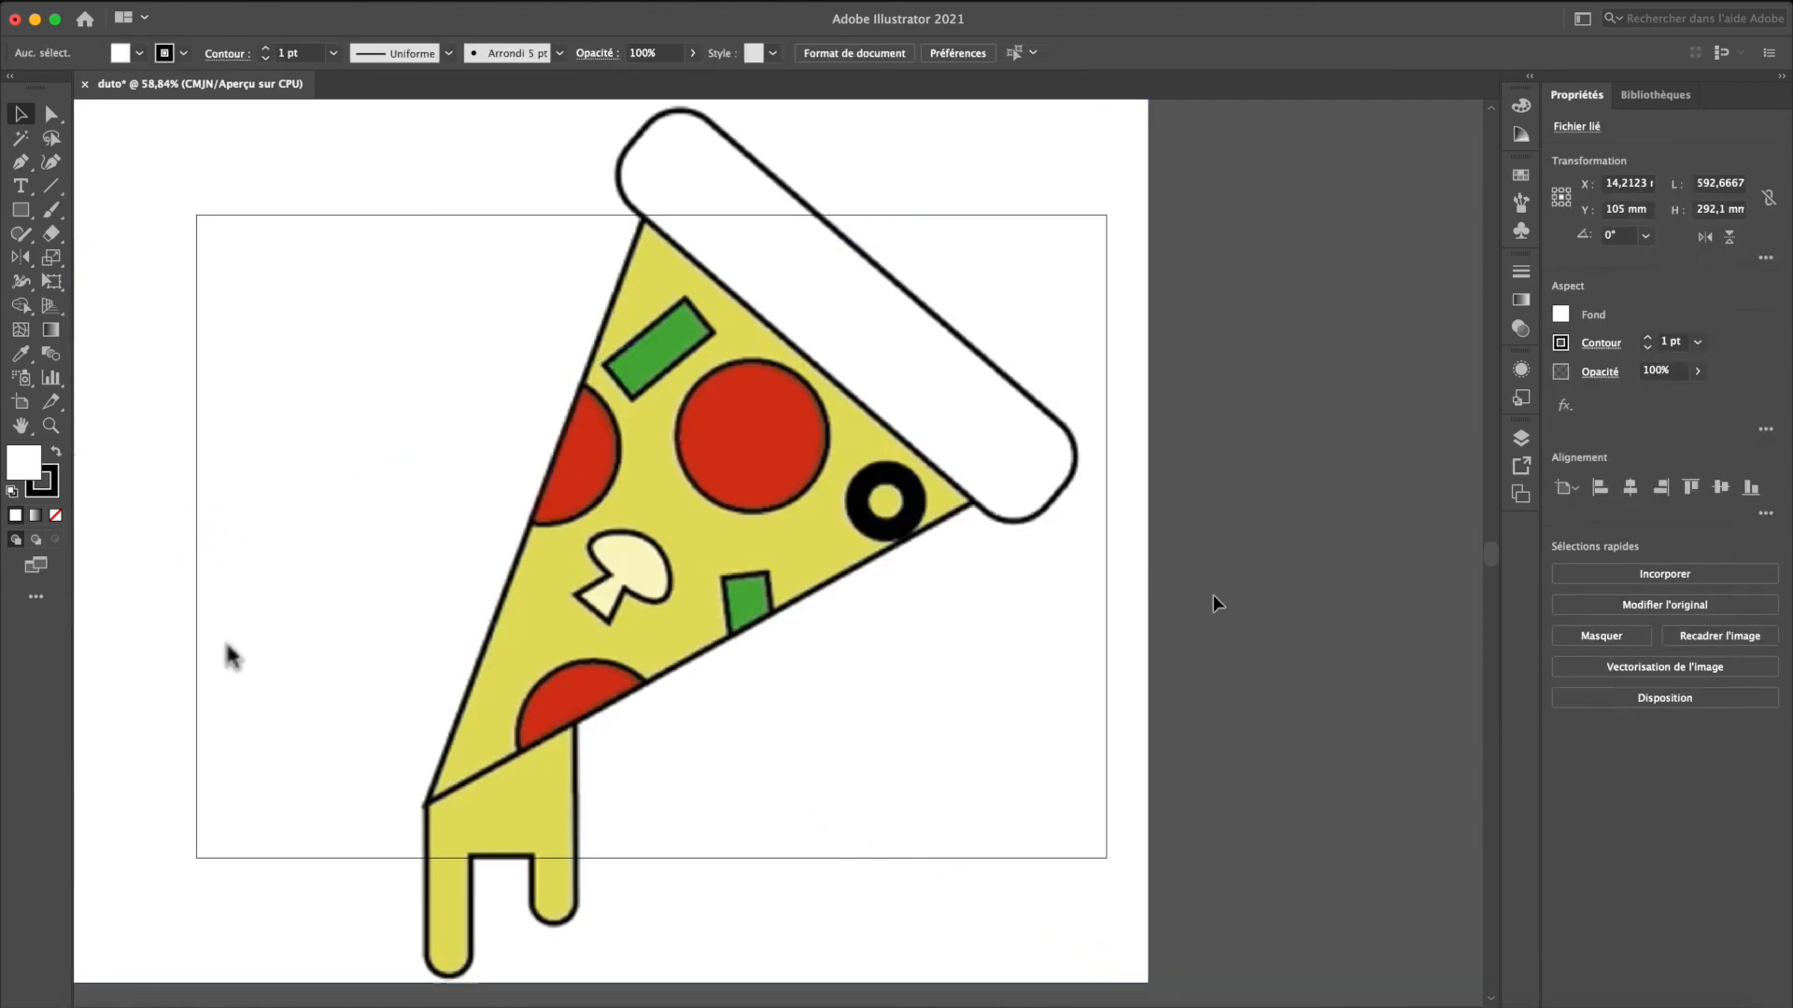
{"action": "left_click", "coordinate": [1213, 595]}
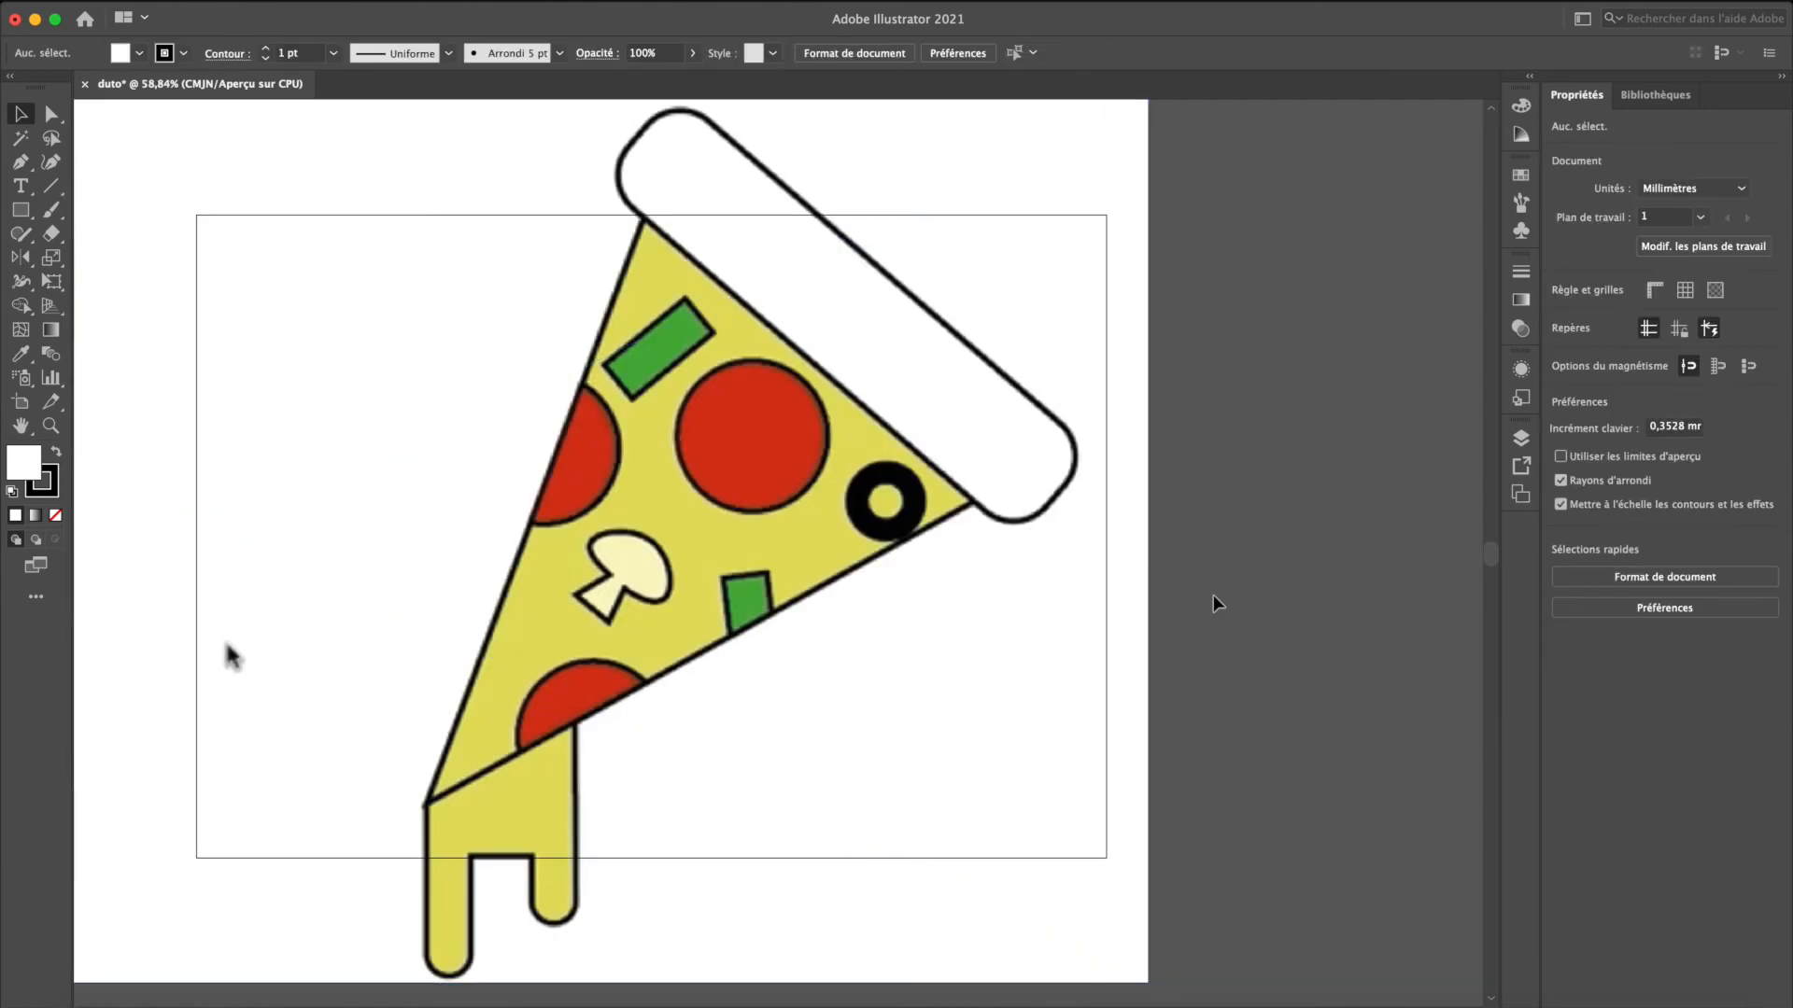